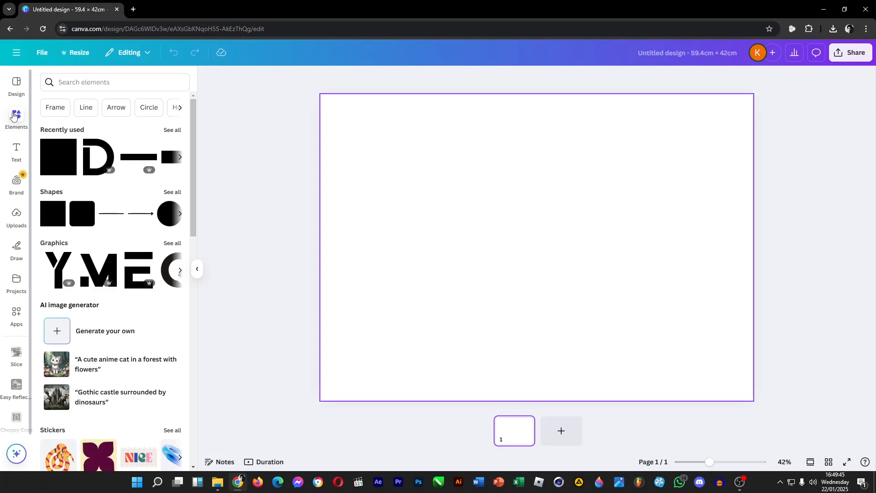
Search the elements for "curve" and add the thick black arc graphic to the page.
click(86, 82)
text(curve)
key(Return)
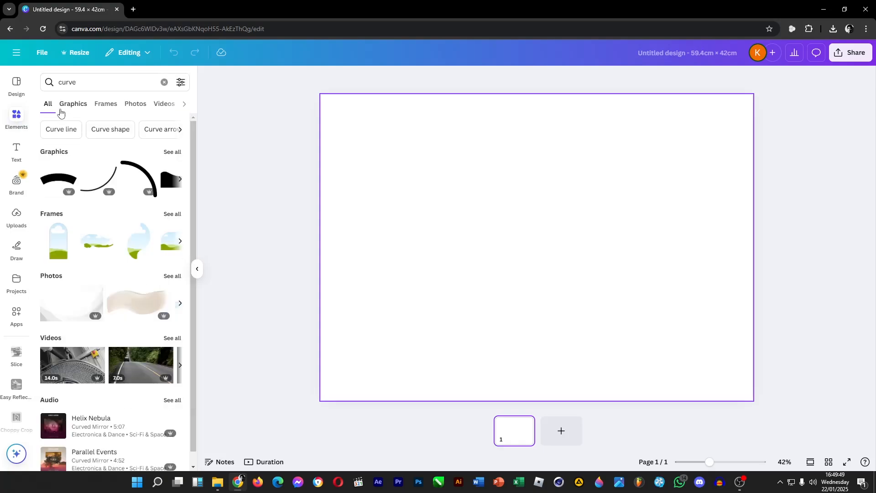
click(58, 179)
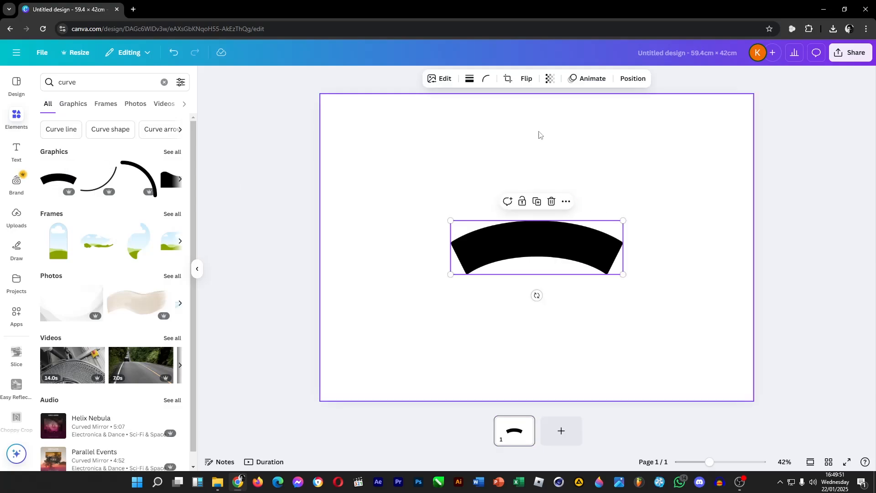
Recolor the arc white and set the page background to the medium gray default color.
click(463, 82)
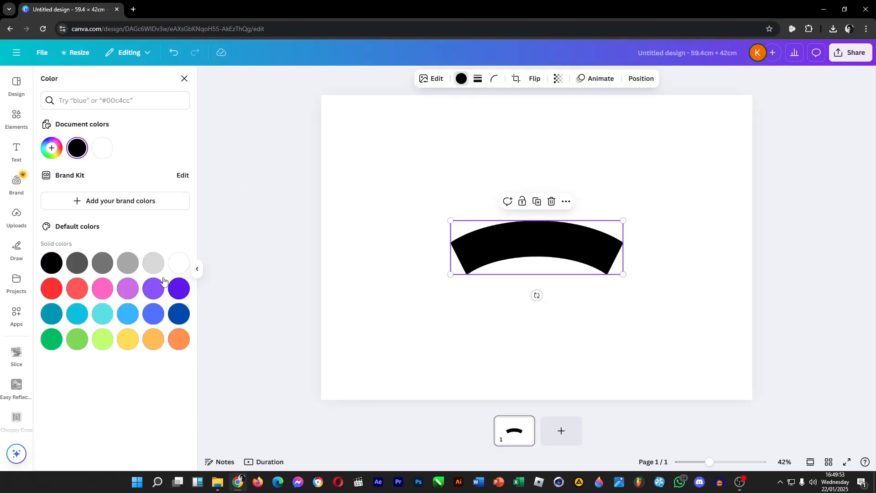
click(179, 263)
click(381, 157)
click(483, 81)
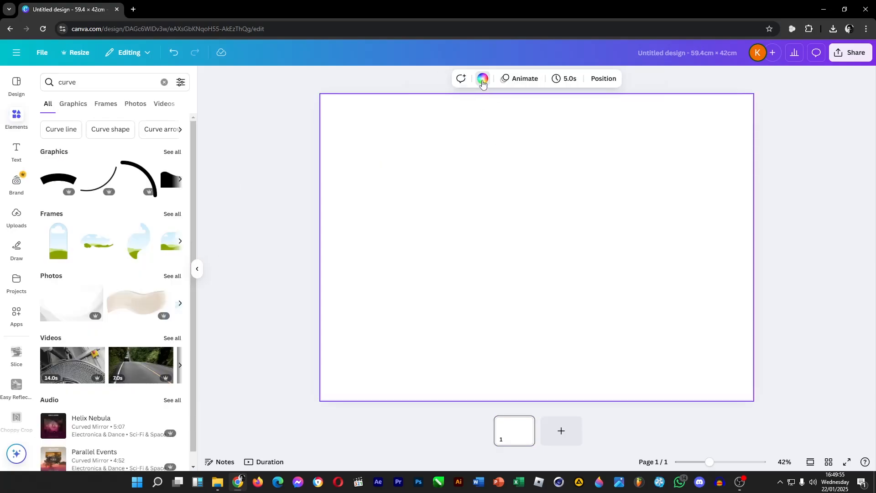
click(485, 79)
click(135, 264)
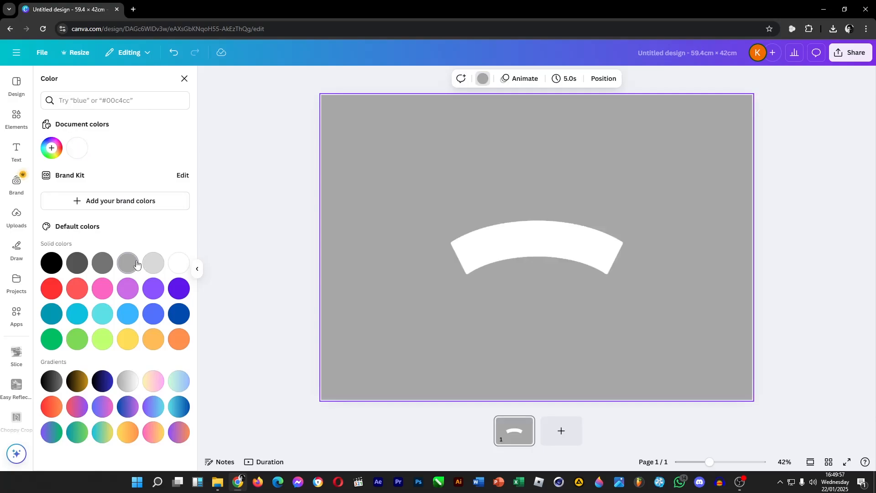
click(495, 229)
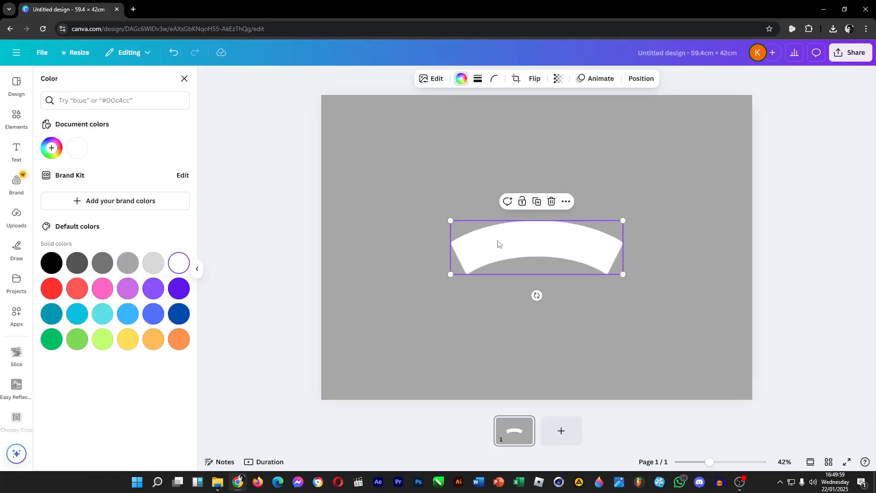
click(184, 79)
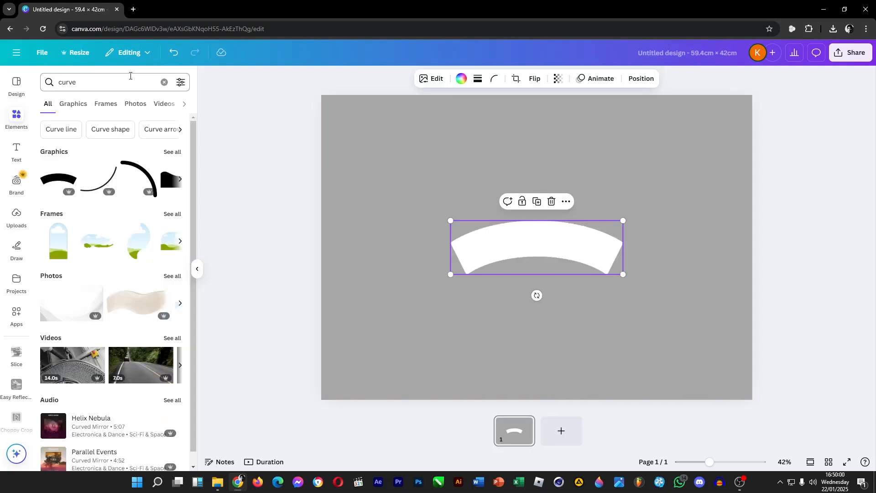
Search the photos for "opera house" and place the dusk shot of the Sydney Opera House over the page's right part.
click(164, 83)
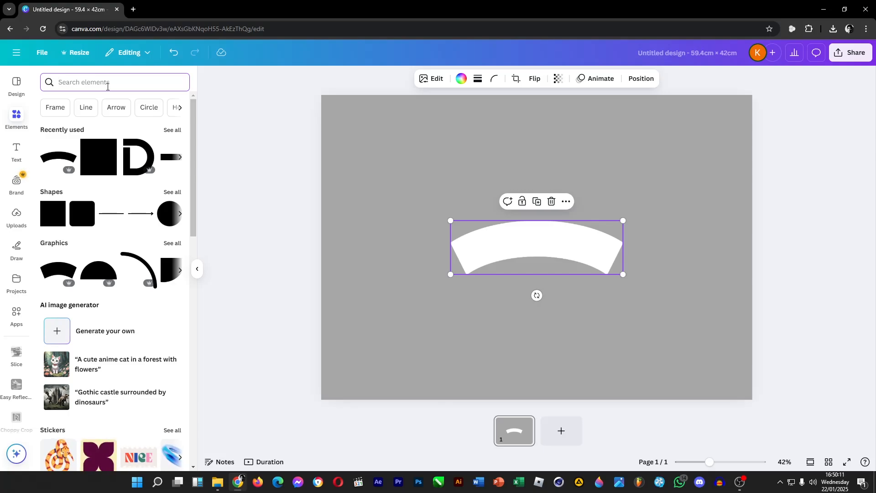
text(opera house)
key(Return)
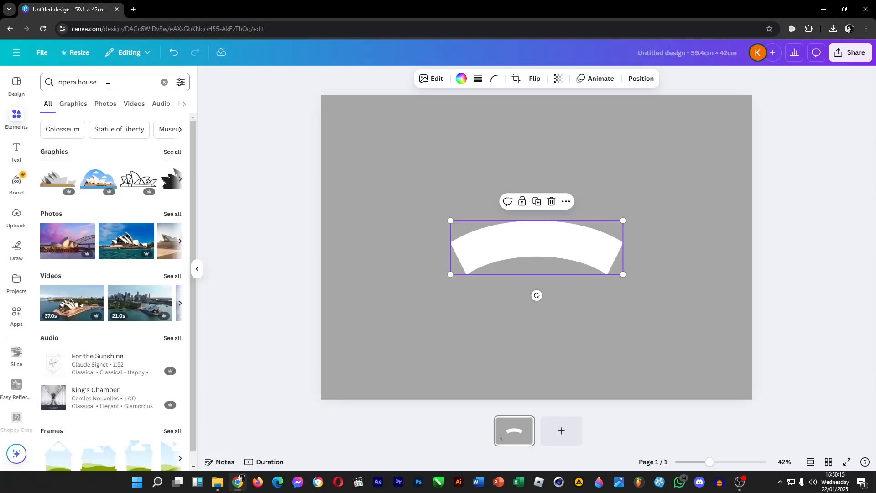
click(172, 214)
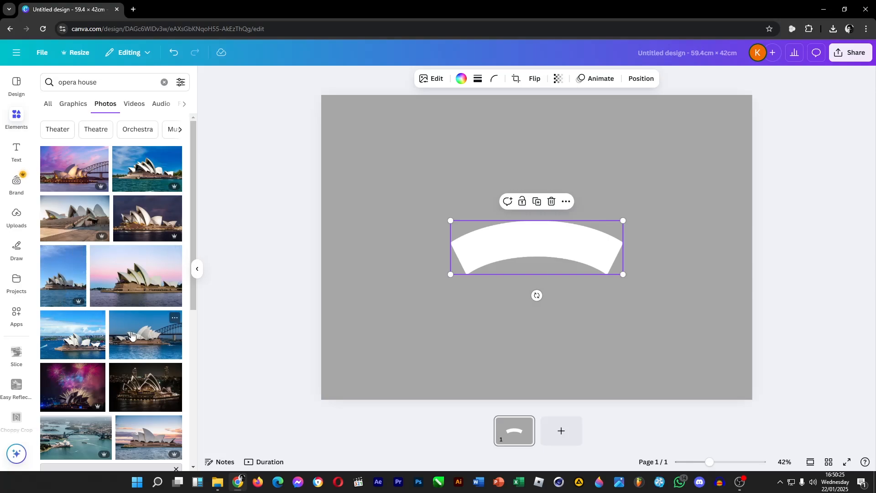
scroll(133, 336, down, 4)
scroll(134, 333, down, 6)
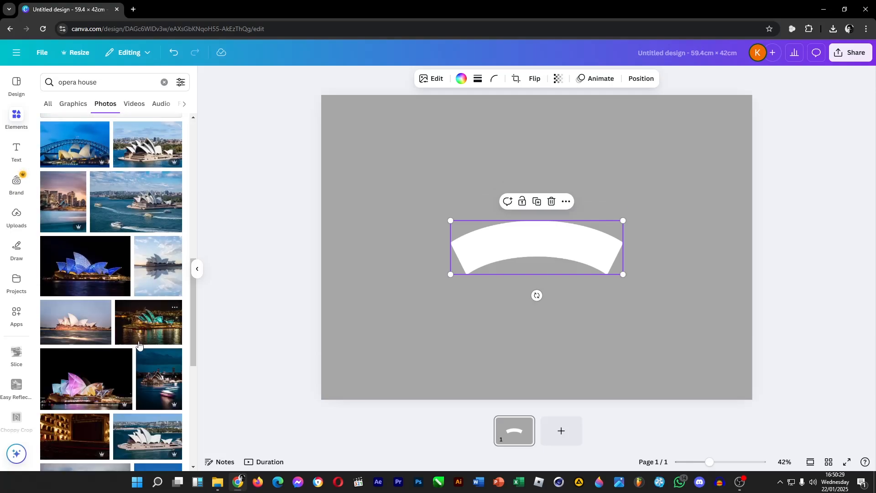
click(83, 336)
drag(563, 292, 678, 245)
Bring the white arc forward so it lies in front of the opera house photo.
click(470, 258)
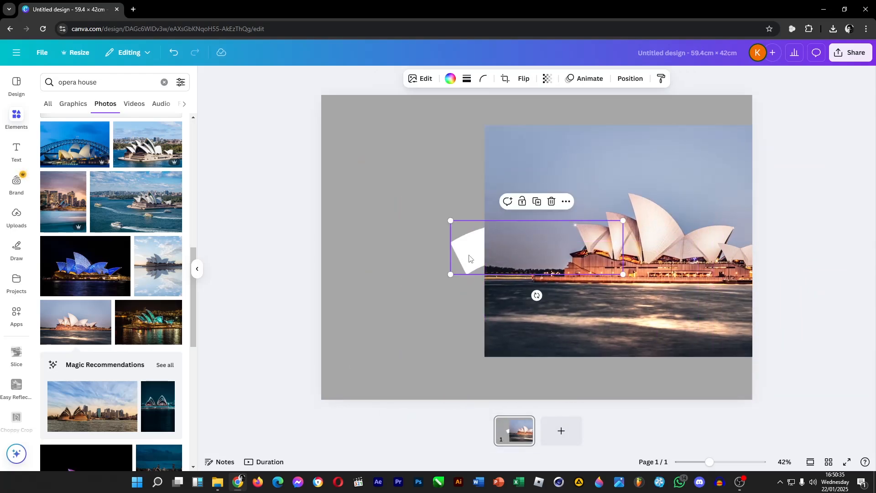
right_click(469, 258)
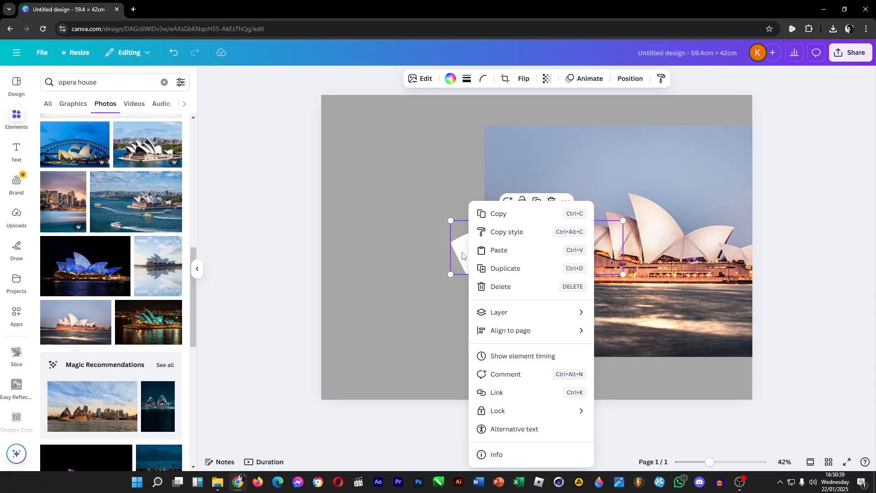
mouse_move(557, 313)
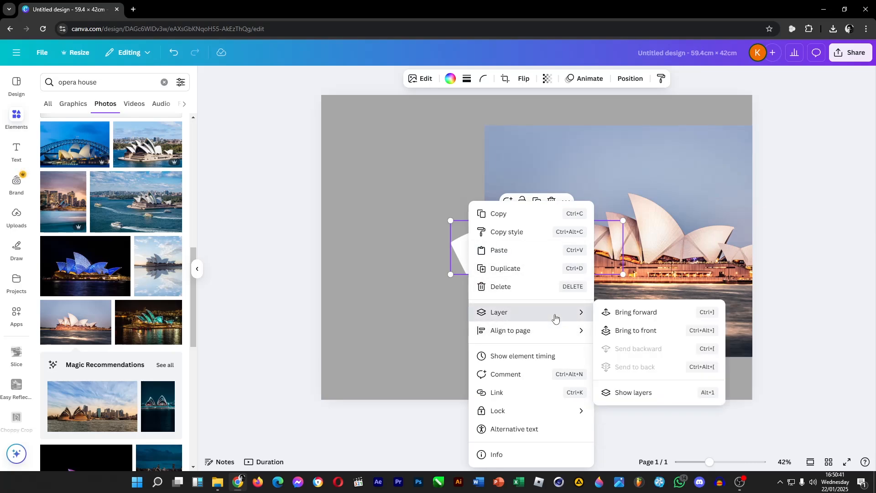
click(662, 318)
Center the opera house photo on the page and lay the enlarged arc across its upper half.
drag(528, 256, 550, 162)
drag(647, 289, 517, 301)
drag(557, 153, 548, 128)
click(567, 131)
drag(623, 179, 721, 210)
drag(610, 137, 571, 195)
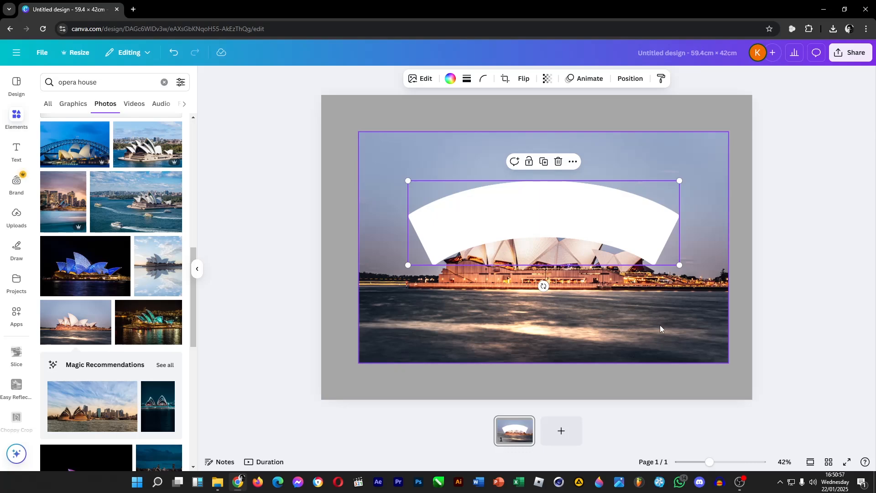
Duplicate the arc twice, placing one copy over the photo's bottom edge and the other, rotated 110° and enlarged, along its left side.
key(ctrl+d)
drag(561, 215, 562, 363)
key(ctrl+d)
drag(623, 357, 578, 248)
drag(502, 322, 113, 115)
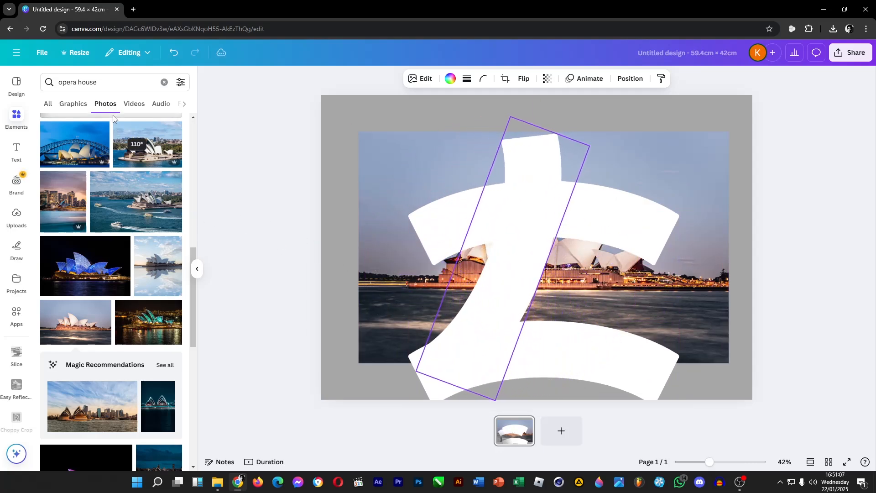
drag(532, 221, 444, 224)
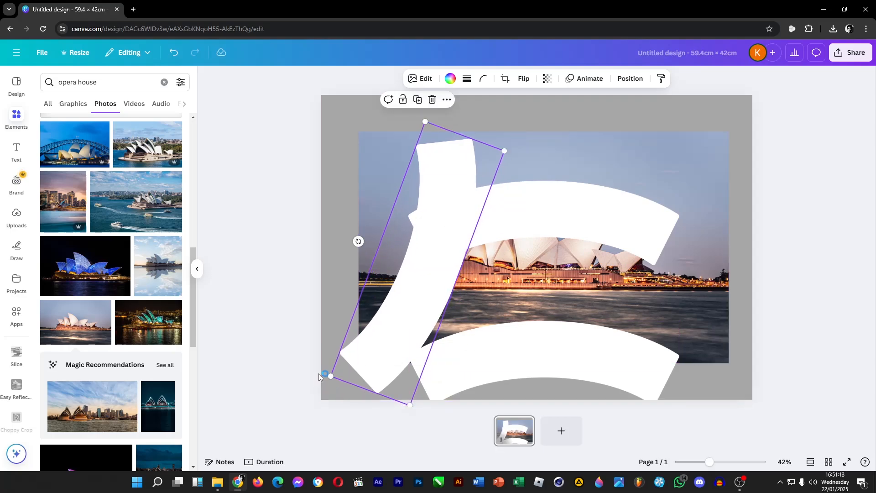
drag(329, 377, 251, 439)
drag(434, 298, 443, 297)
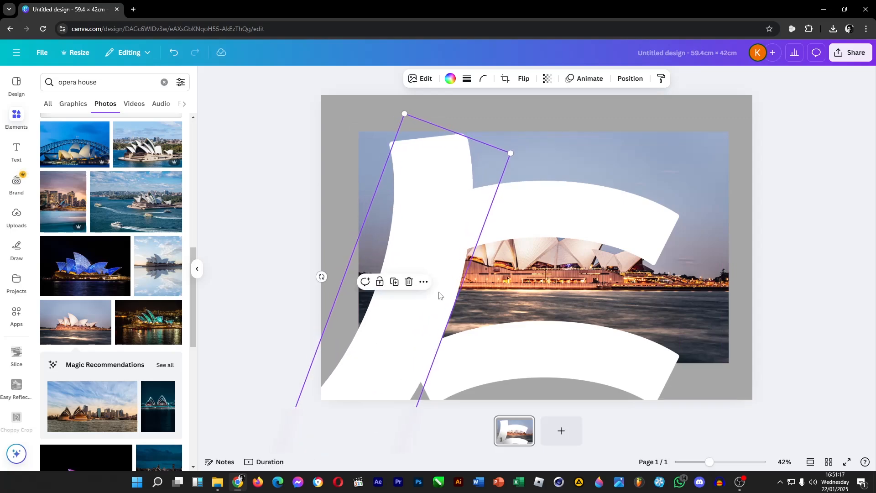
Place a copy of the side arc, tilted the opposite way, along the photo's right side and slightly adjust the left arc's rotation.
drag(322, 277, 494, 262)
drag(385, 256, 669, 240)
mouse_move(772, 260)
mouse_down()
mouse_move(772, 273)
mouse_move(772, 261)
mouse_up()
click(435, 196)
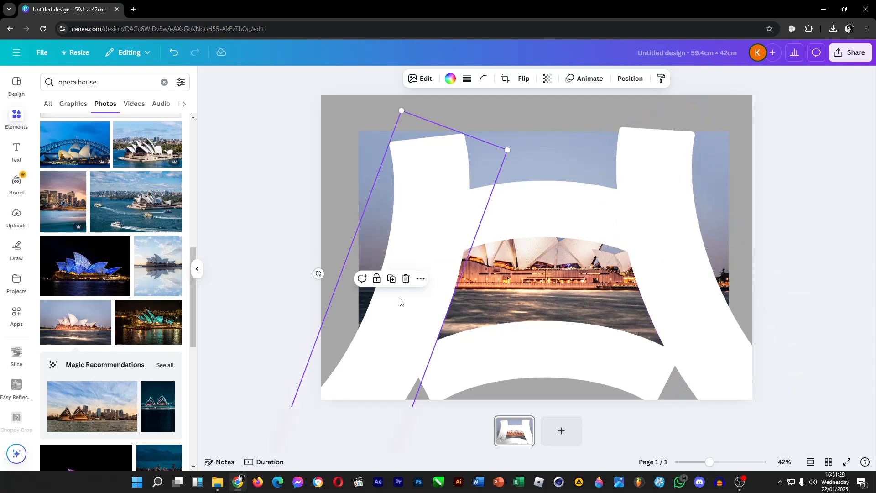
drag(318, 273, 320, 270)
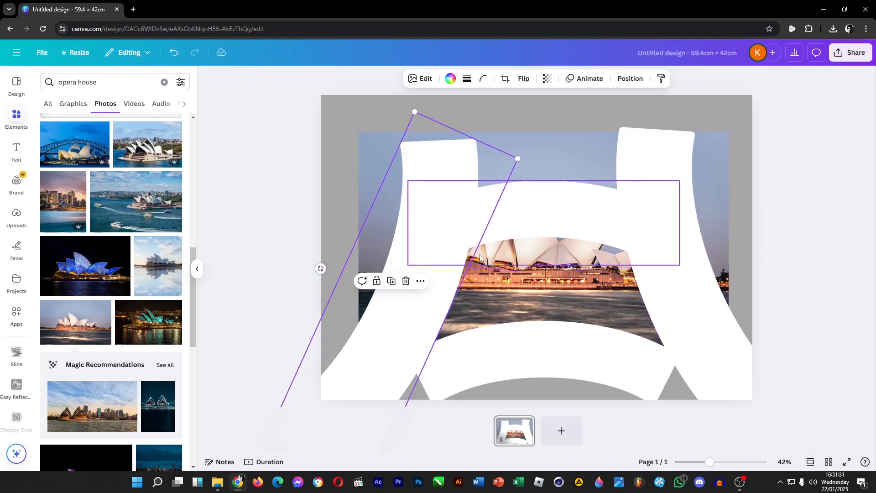
Shrink the opera house photo and reposition it so the building sits inside the opening between the four arcs.
click(512, 127)
click(499, 168)
drag(359, 133, 387, 151)
drag(728, 151, 707, 158)
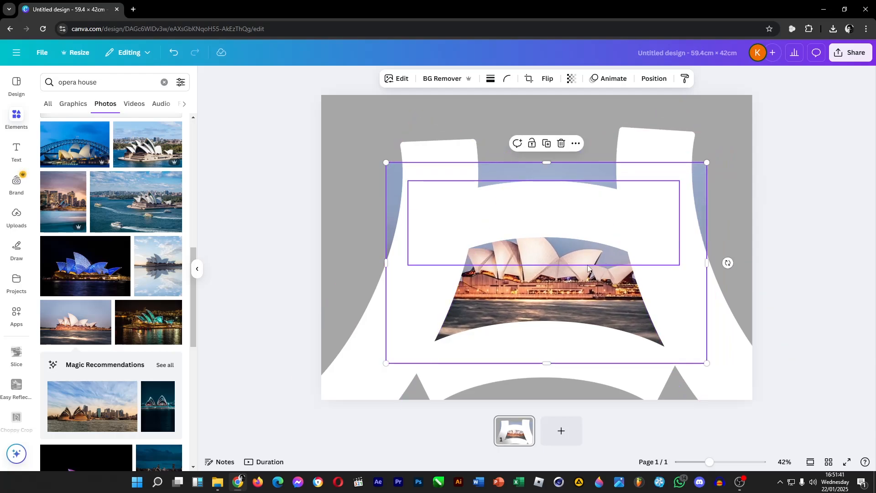
drag(589, 293, 588, 293)
click(796, 211)
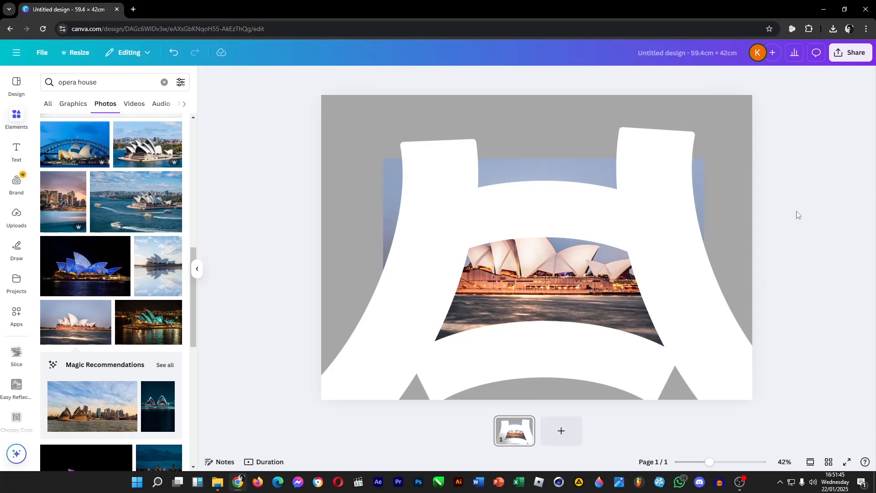
Set up the drawing pen with white as its color and a thicker stroke weight.
click(18, 250)
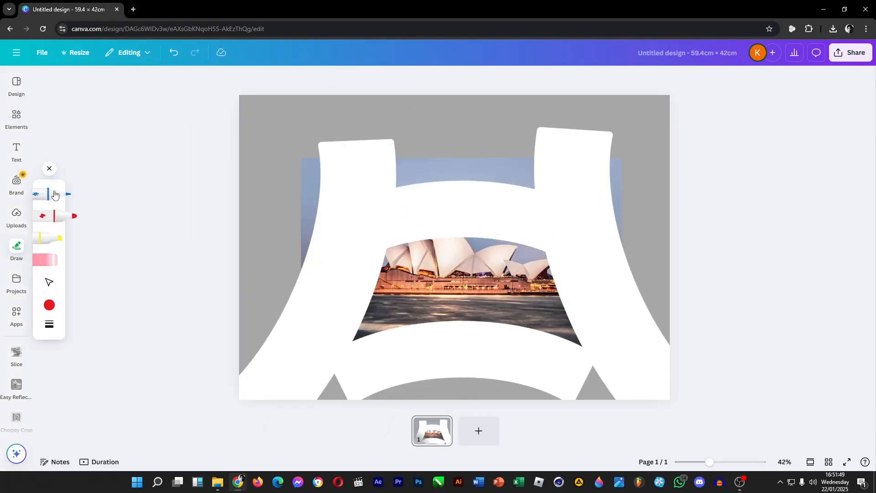
click(55, 195)
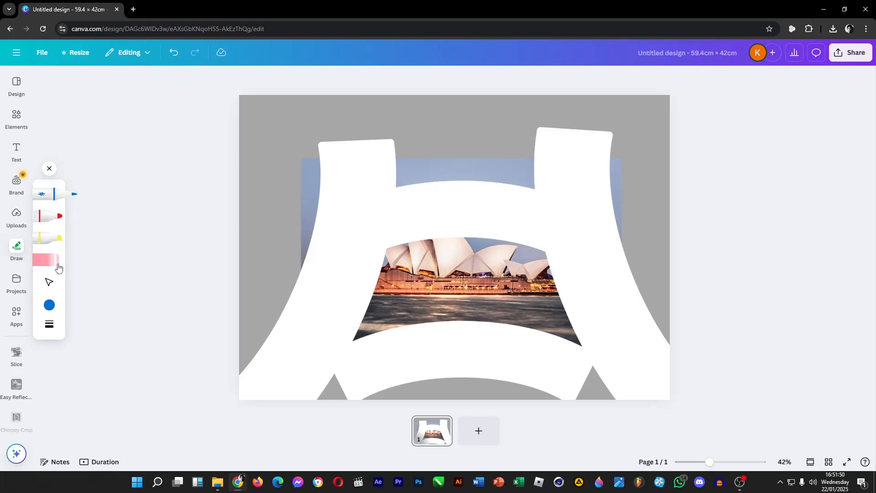
click(49, 311)
click(141, 357)
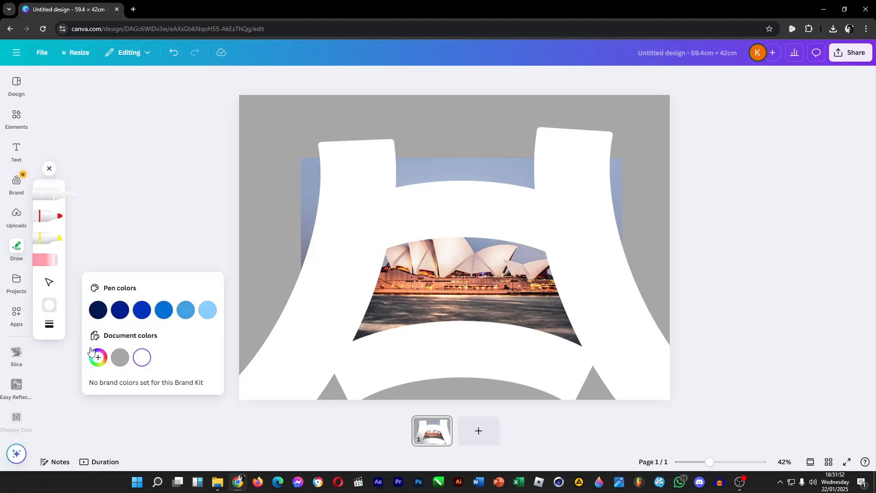
click(50, 324)
drag(90, 335, 170, 334)
Paint white over the gray background and the photo areas outside the arc frame, leaving only the warped opening.
mouse_move(263, 133)
mouse_down()
mouse_move(246, 149)
mouse_move(273, 141)
mouse_move(274, 189)
mouse_move(247, 313)
mouse_move(271, 298)
mouse_move(270, 345)
mouse_move(292, 283)
mouse_move(241, 328)
mouse_move(259, 329)
mouse_move(245, 333)
mouse_move(356, 185)
mouse_move(281, 108)
mouse_move(231, 104)
mouse_move(335, 123)
mouse_move(238, 169)
mouse_move(283, 174)
mouse_move(317, 162)
mouse_move(466, 200)
mouse_move(565, 168)
mouse_move(641, 173)
mouse_up()
mouse_move(586, 88)
mouse_down()
mouse_move(619, 106)
mouse_move(617, 54)
mouse_move(645, 90)
mouse_move(647, 157)
mouse_up()
mouse_move(647, 292)
mouse_down()
mouse_move(662, 326)
mouse_move(655, 169)
mouse_up()
mouse_move(643, 349)
mouse_down()
mouse_move(486, 386)
mouse_move(504, 382)
mouse_move(477, 398)
mouse_move(634, 384)
mouse_up()
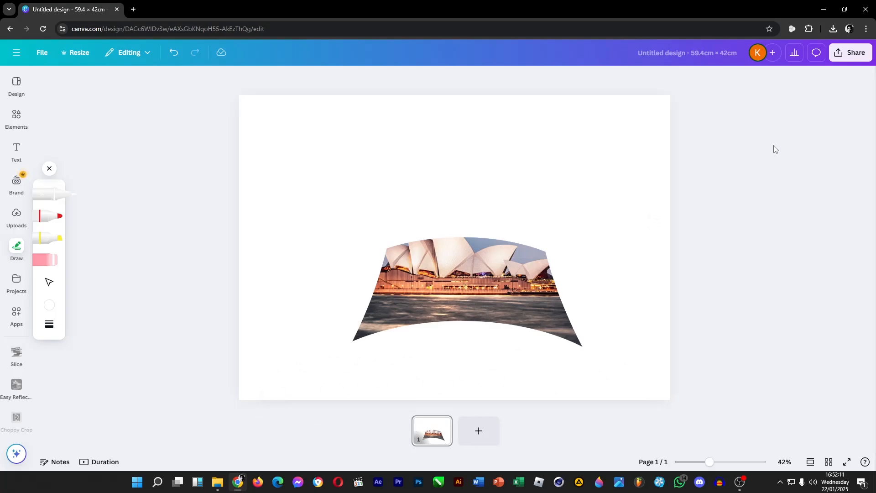
Download the design as a PNG at size 1.
click(851, 52)
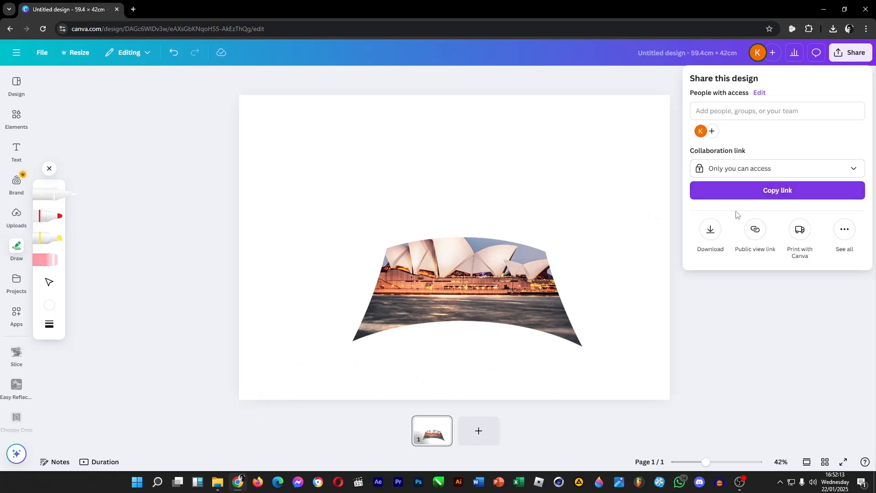
click(710, 229)
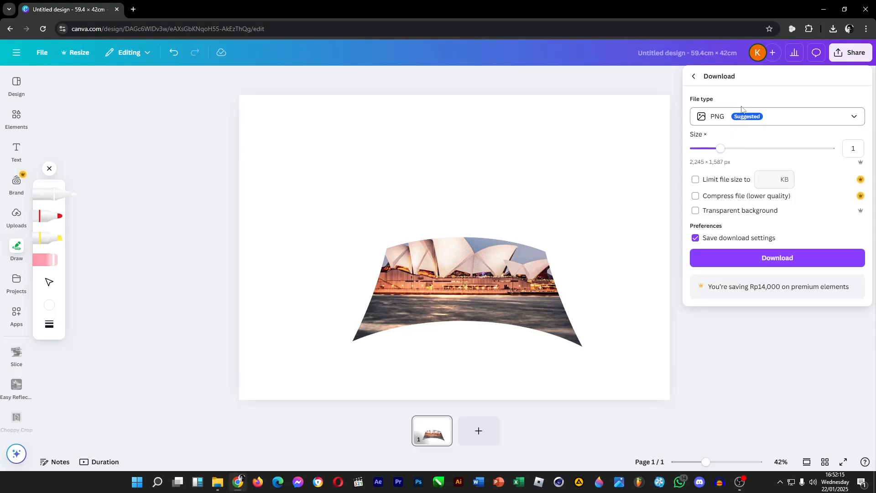
click(747, 259)
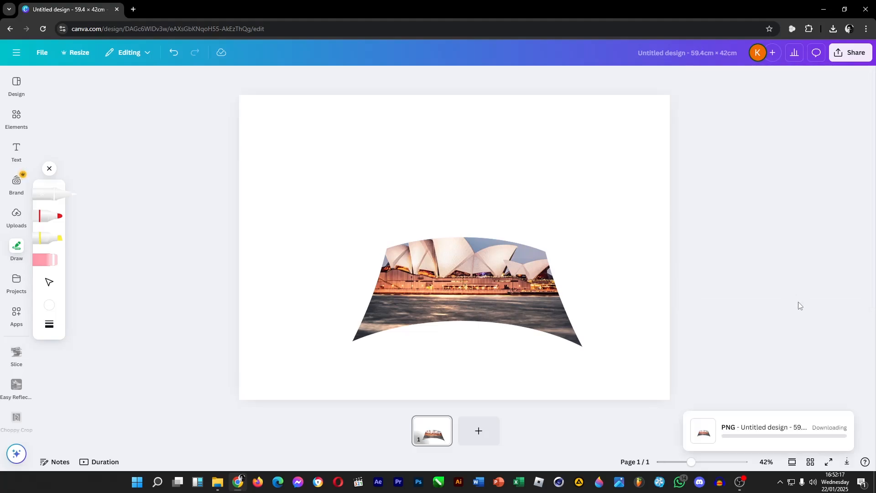
Switch to File Explorer, check the exported image in the Downloads folder, and return to the design.
click(217, 483)
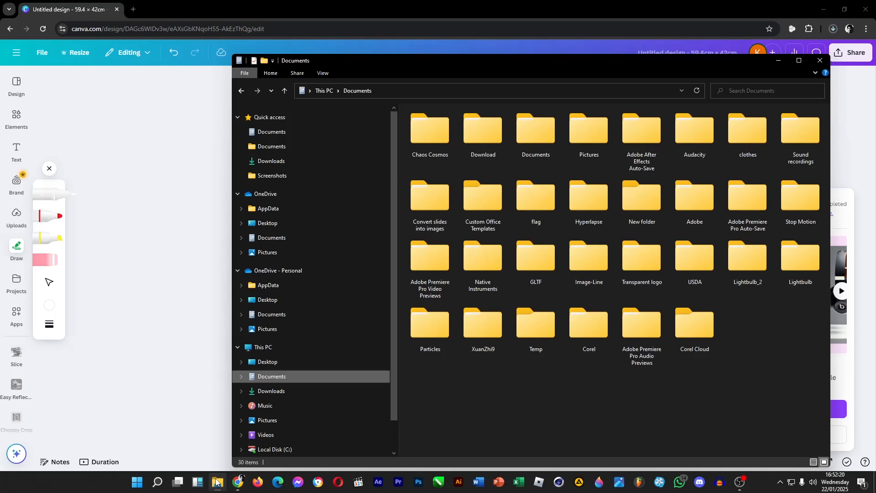
click(263, 391)
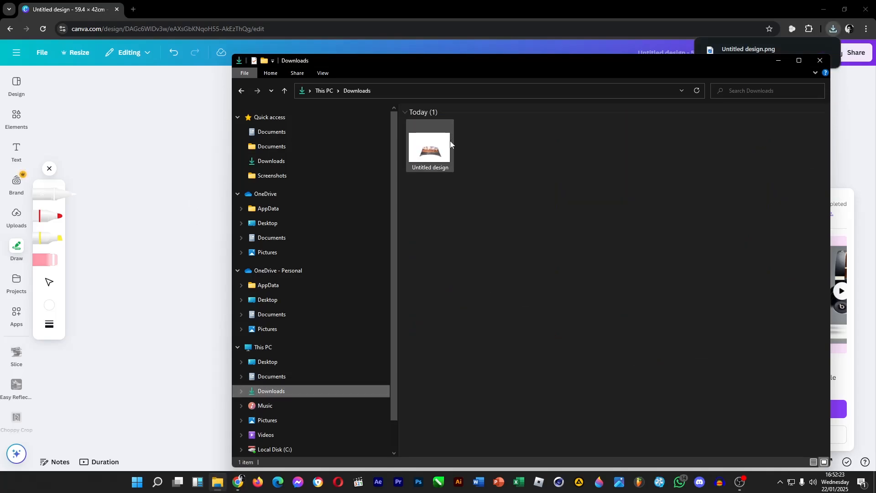
click(197, 163)
Undo the white pen strokes covering the page and leave drawing mode.
key(ctrl+z)
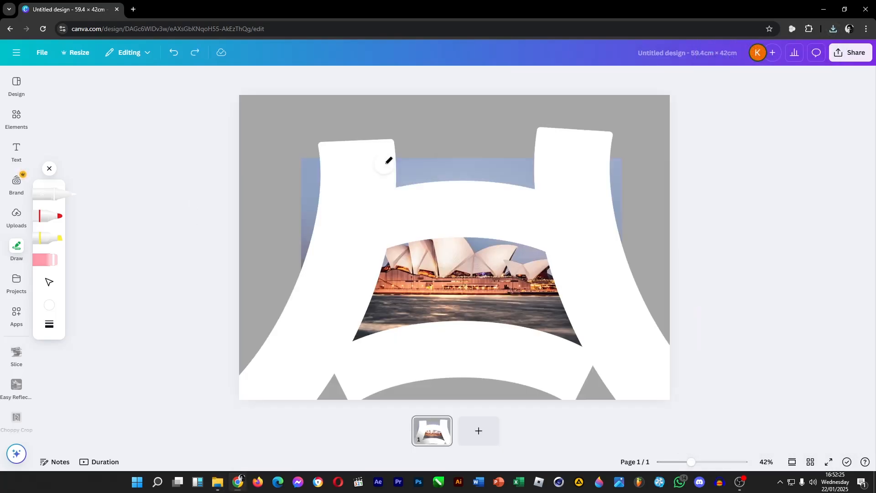
key(ctrl+z)
key(ctrl+z)
click(18, 84)
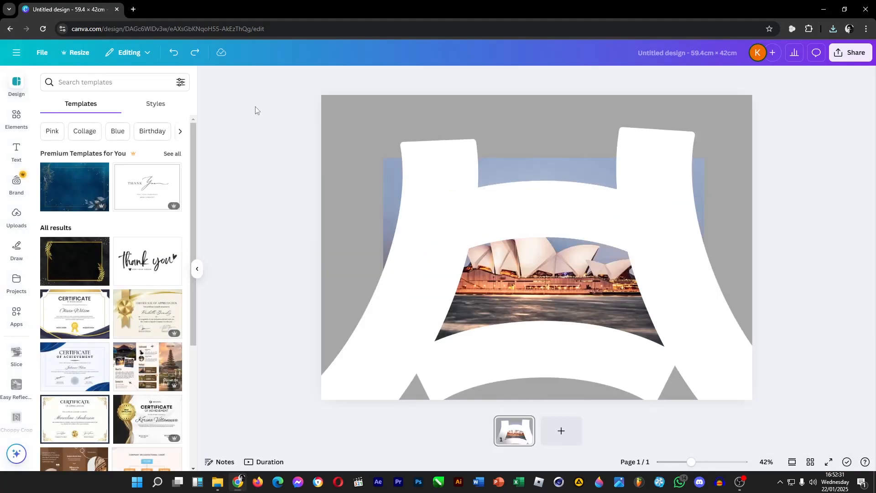
Delete the four white arcs around the opera house photo and select the photo.
click(441, 178)
key(Delete)
click(655, 175)
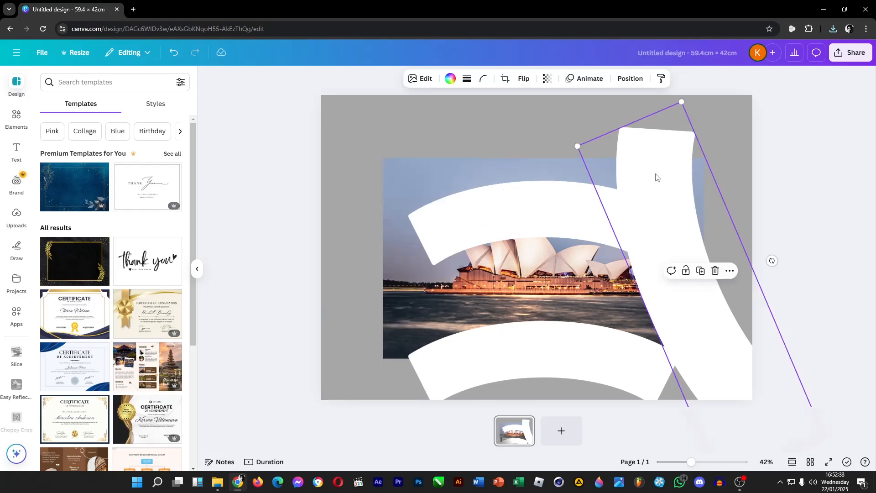
key(Delete)
click(583, 225)
key(Delete)
click(585, 344)
key(Delete)
click(585, 330)
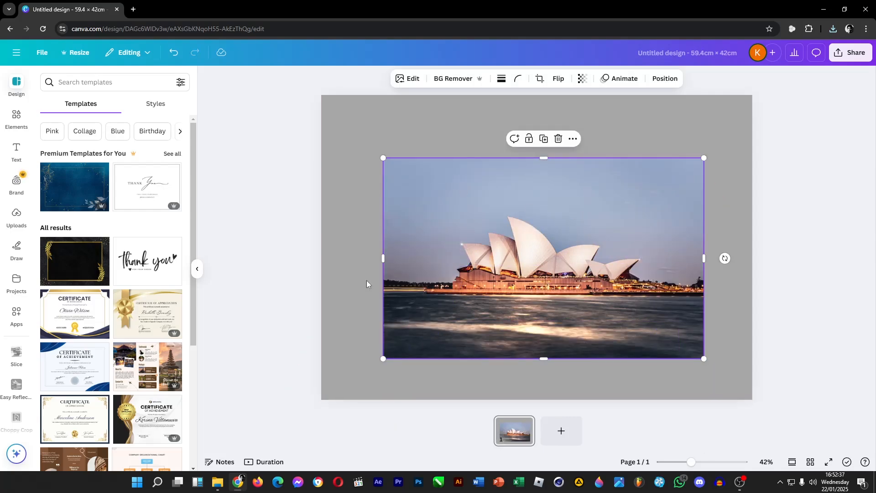
Add the exported image from the Downloads folder in File Explorer to the design's uploads, and show the uploaded images.
click(217, 481)
drag(435, 152, 220, 186)
click(218, 482)
drag(437, 58, 874, 122)
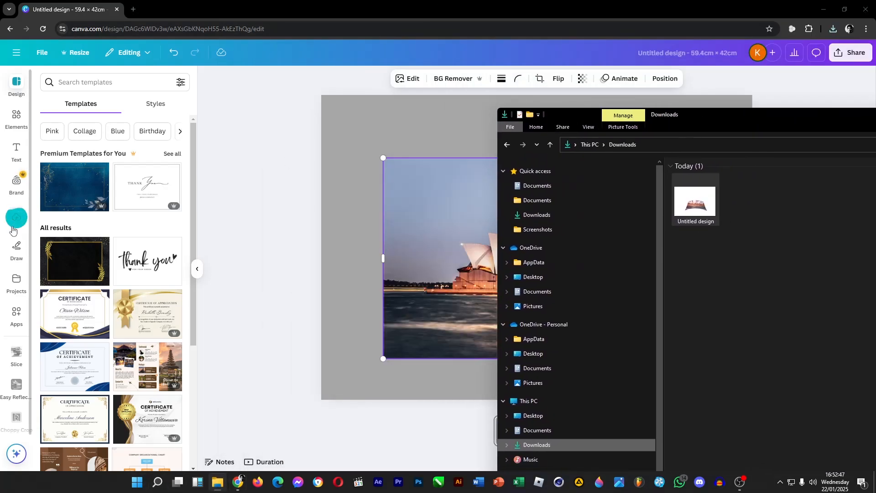
click(15, 216)
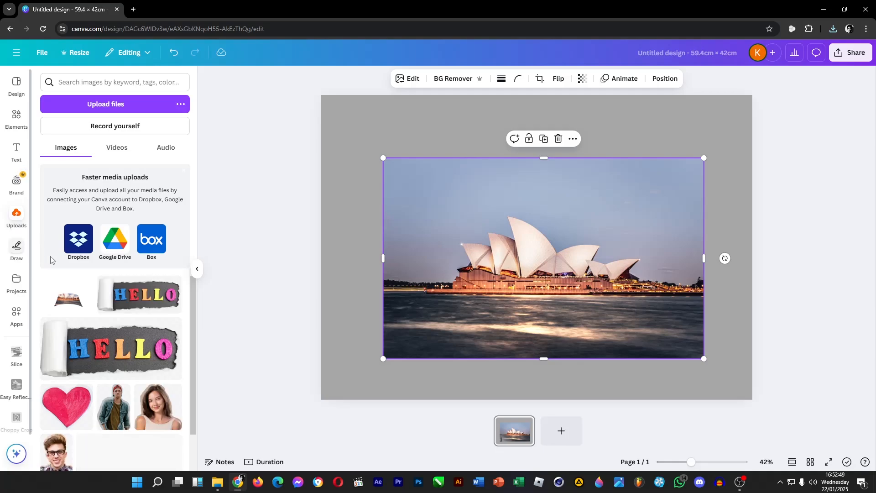
Place the uploaded warped opera house image on the page and resize it to match the page edges.
drag(68, 299, 406, 255)
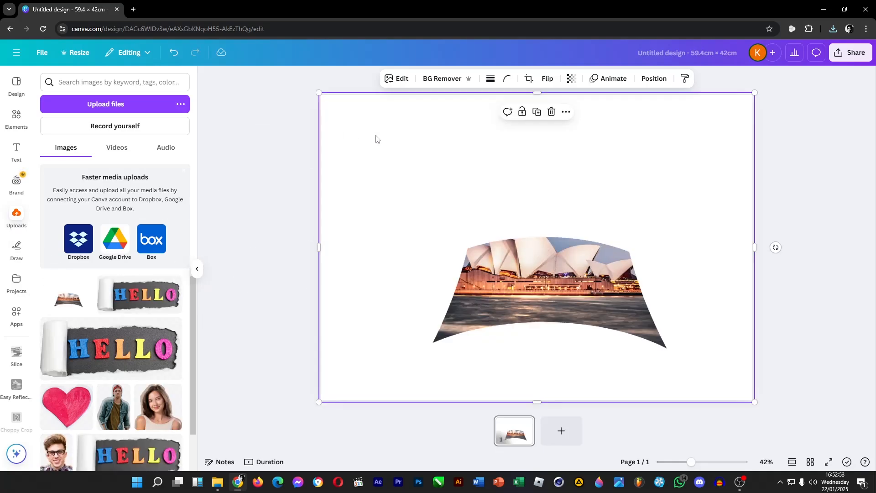
drag(318, 91, 321, 93)
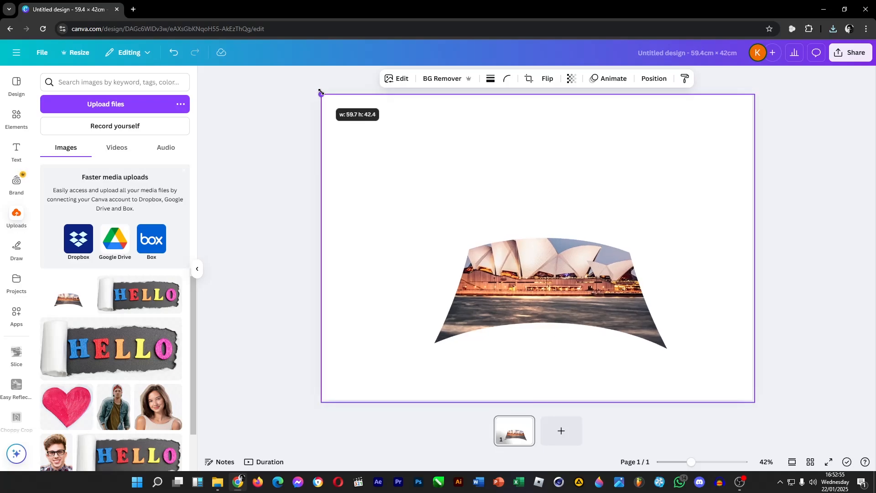
drag(754, 401, 752, 400)
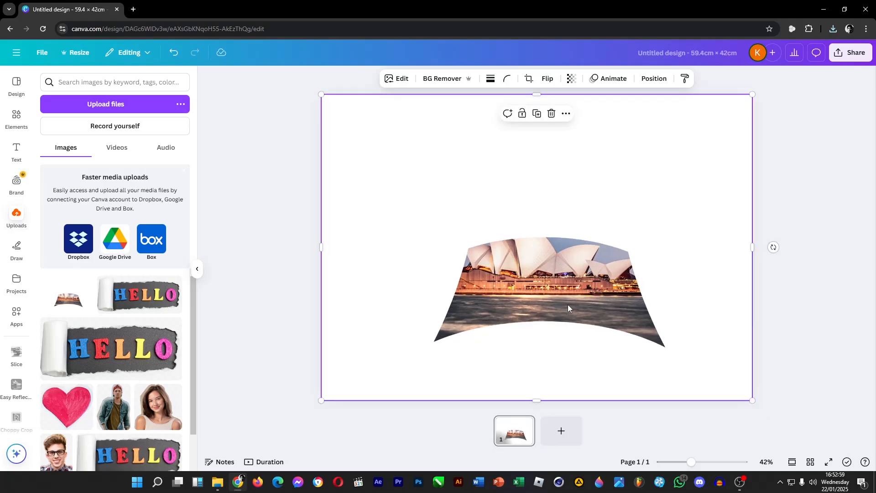
Separate the warped opera house shape from its white background with Magic Grab, and delete the background.
click(399, 79)
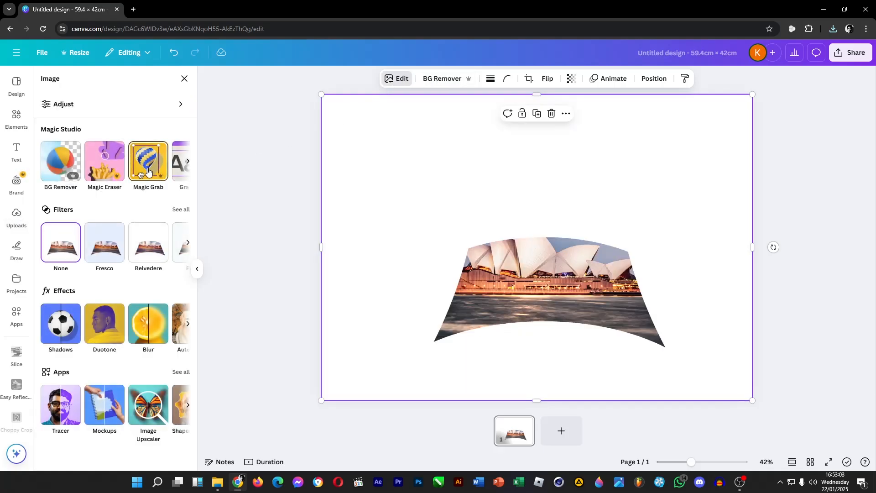
click(148, 172)
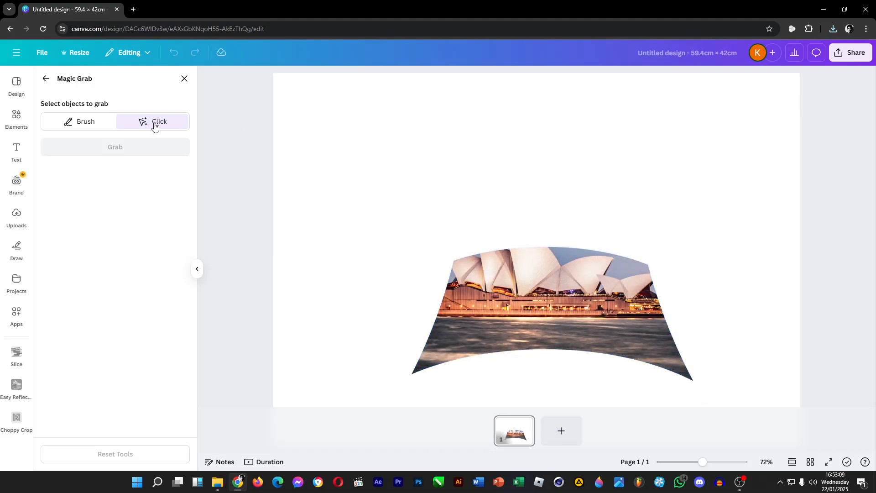
click(464, 283)
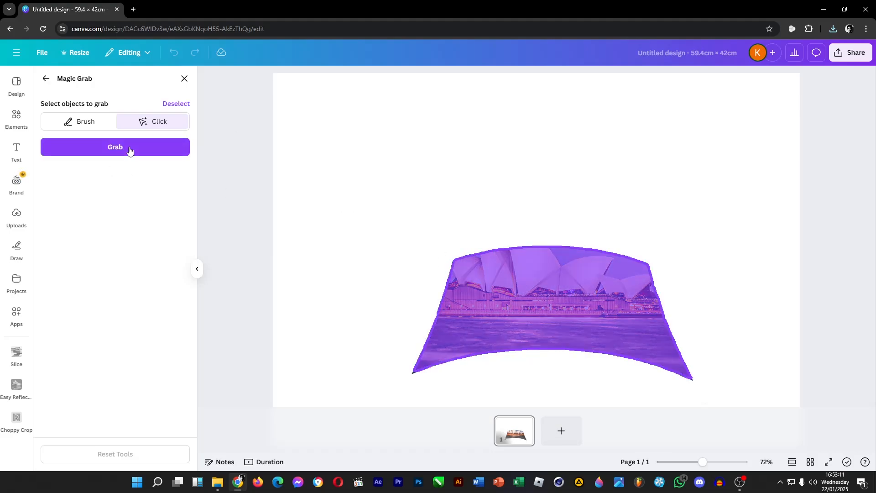
click(129, 150)
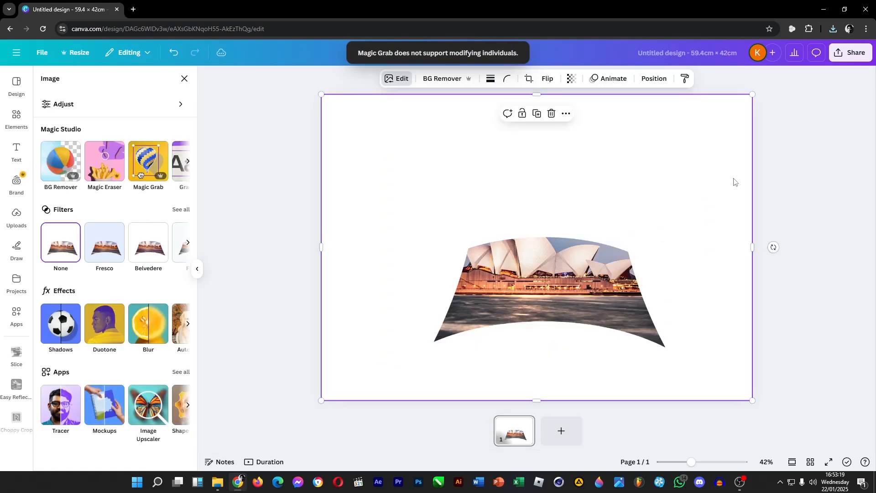
key(Delete)
Select the warped cutout, move it up over the original photo, and undo the move.
click(593, 295)
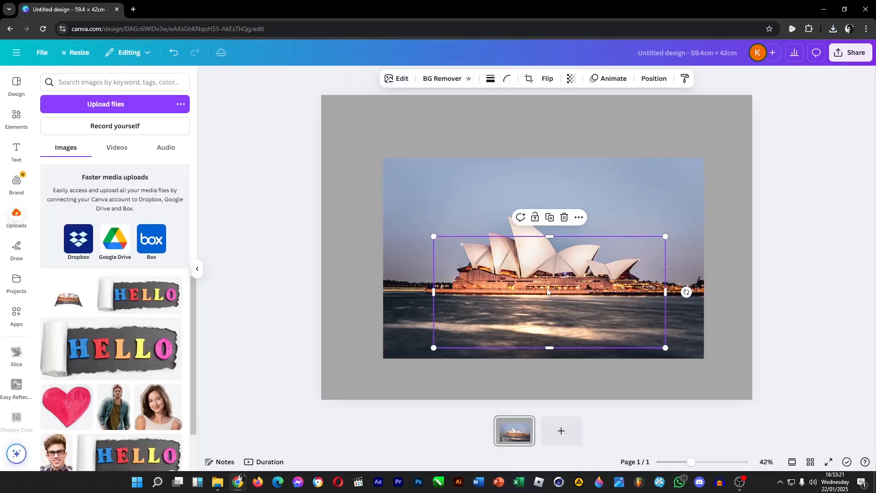
drag(547, 289, 493, 195)
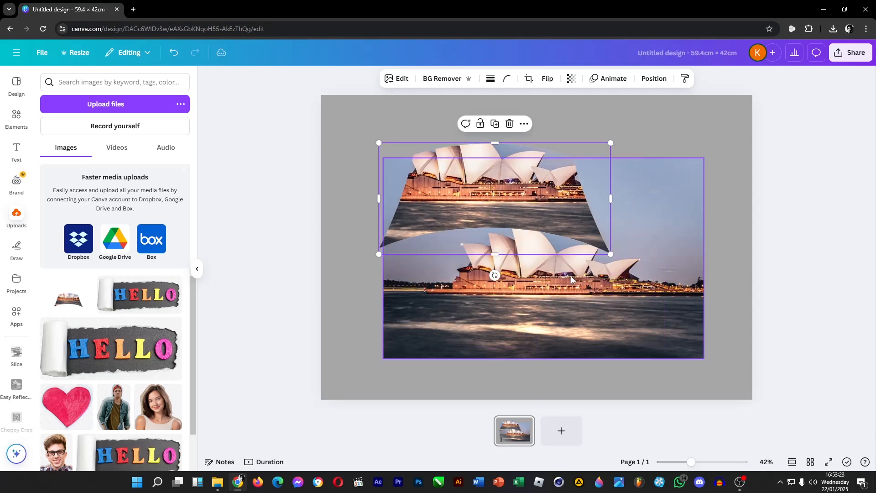
key(ctrl+z)
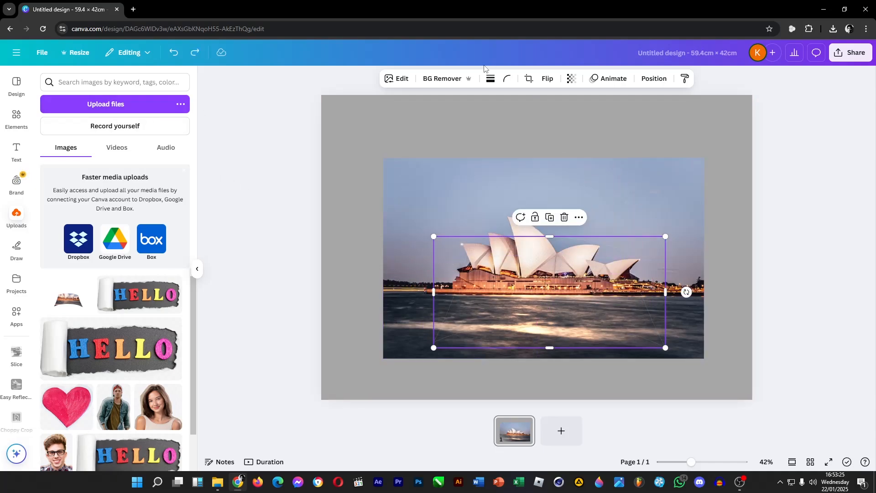
Apply a white Glow shadow to the warped cutout with size 12, blur amount 0 and intensity 100.
click(401, 79)
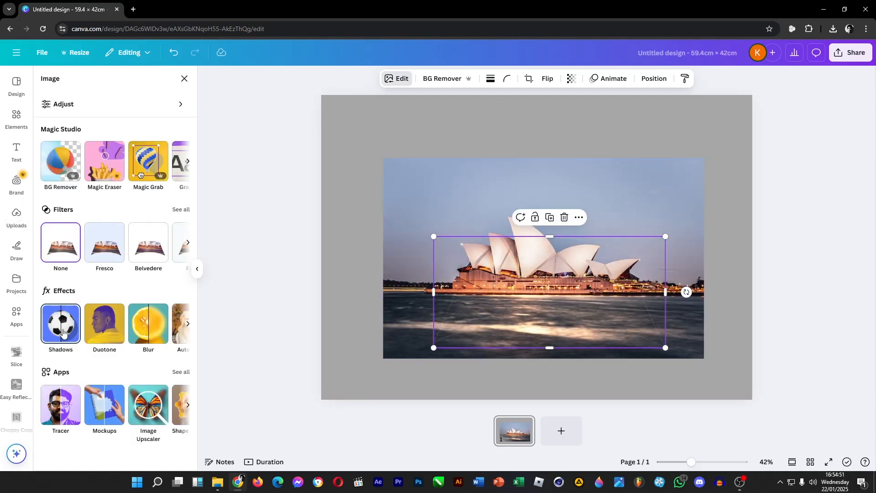
click(69, 333)
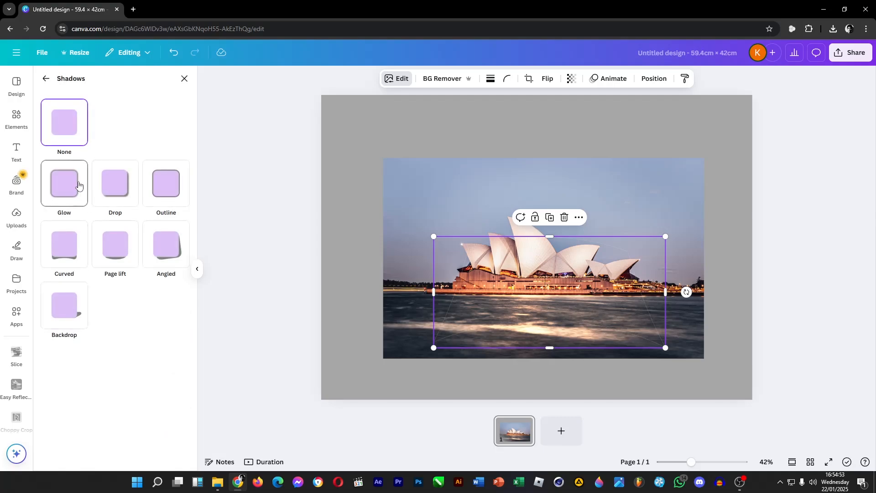
click(77, 183)
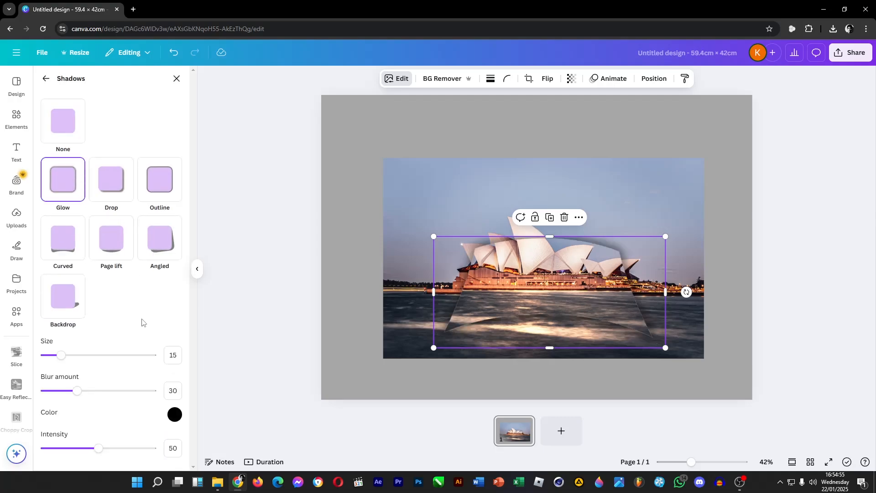
click(172, 414)
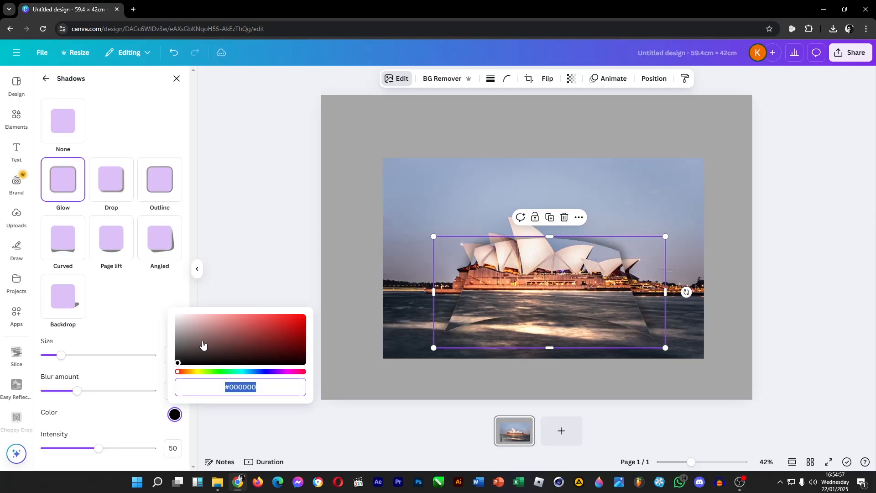
drag(203, 345, 161, 304)
drag(77, 391, 4, 407)
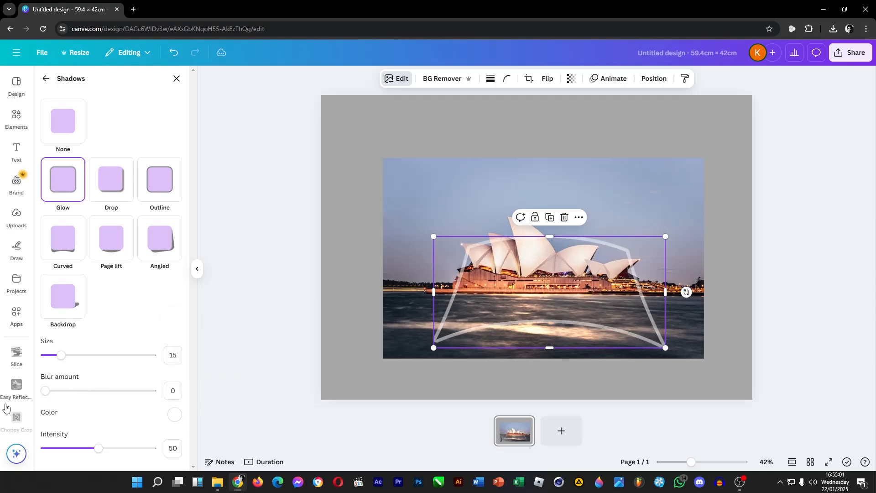
drag(98, 448, 155, 448)
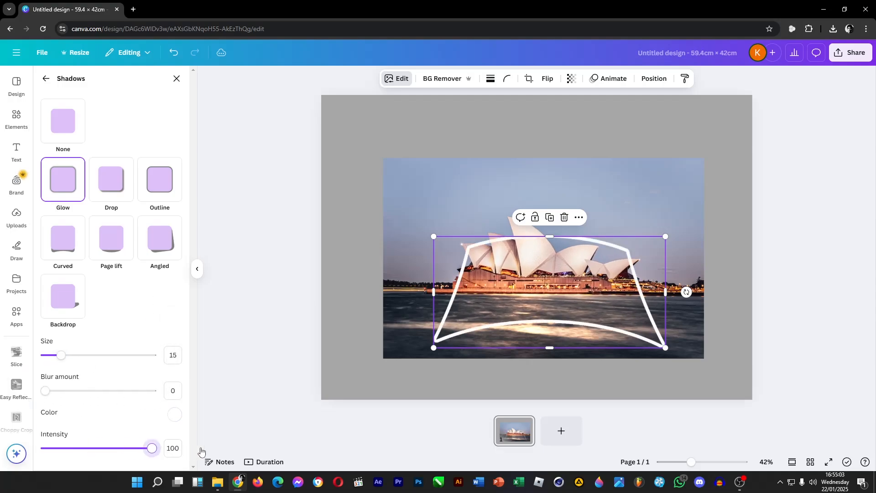
drag(61, 355, 58, 373)
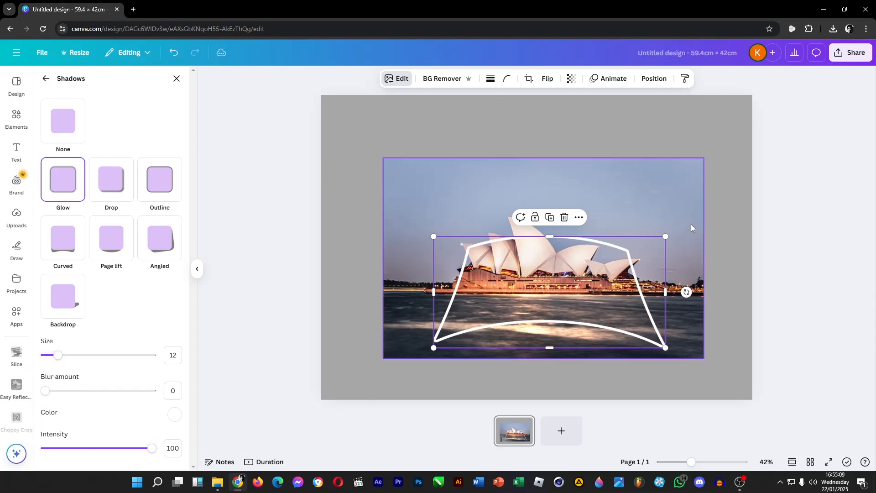
click(177, 78)
Delete the original opera house photo behind the cutout and set the page background to white.
click(525, 207)
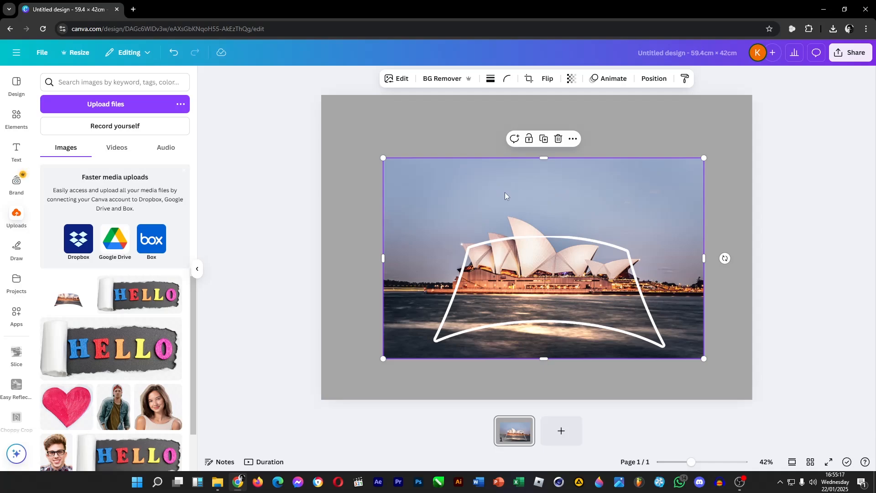
key(Delete)
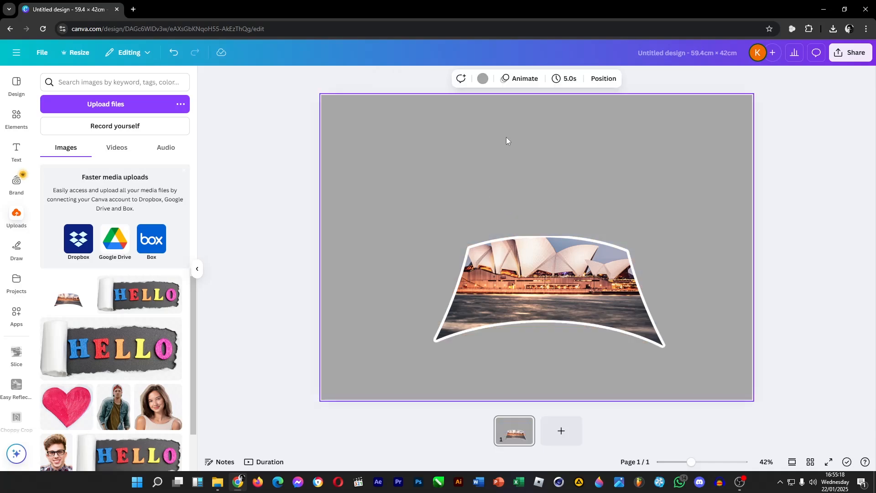
click(483, 79)
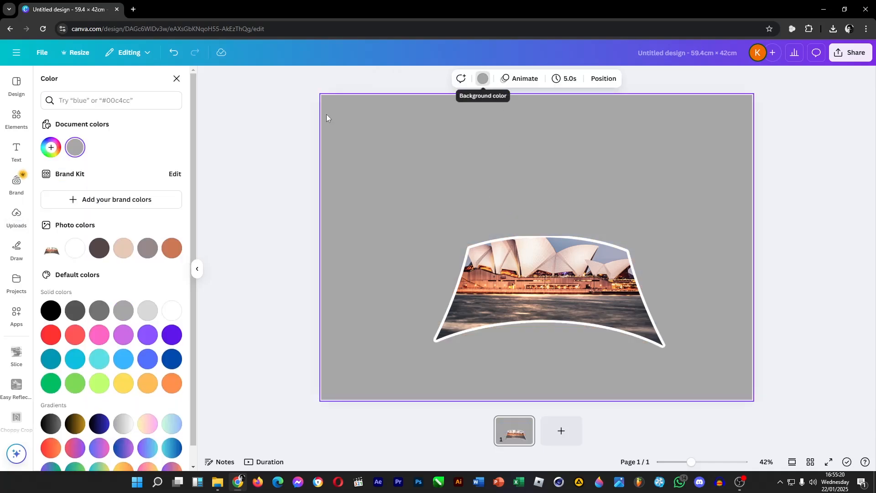
click(75, 249)
click(798, 193)
Download the design as a PNG at size 1 with a transparent background.
click(851, 52)
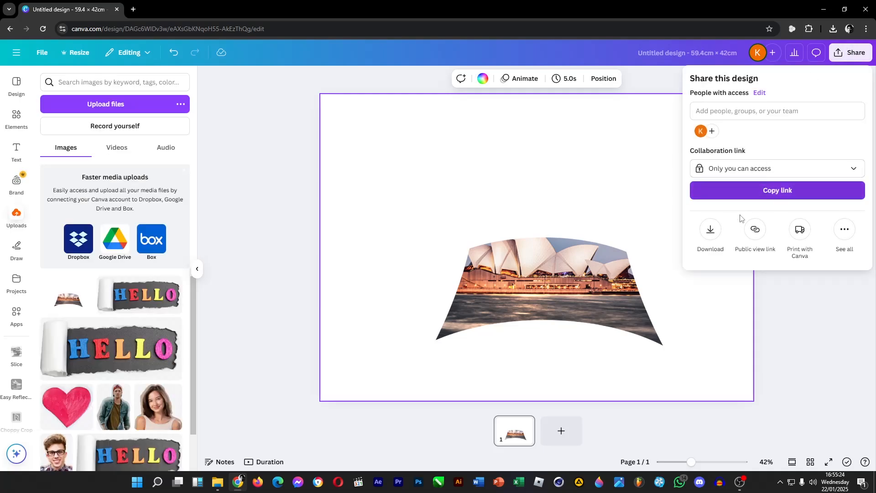
click(711, 229)
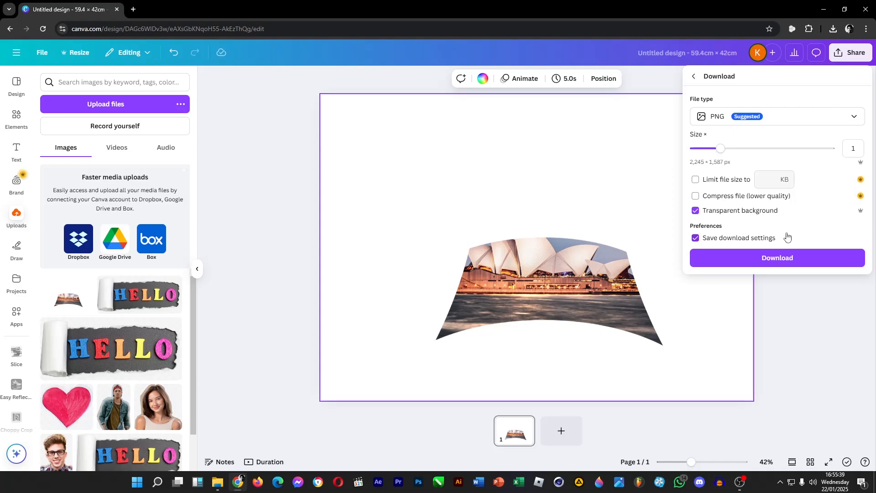
click(799, 264)
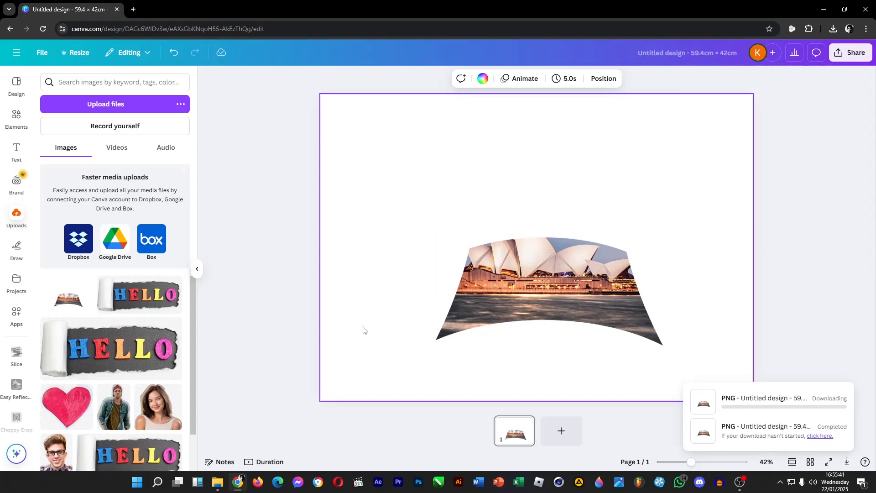
click(263, 320)
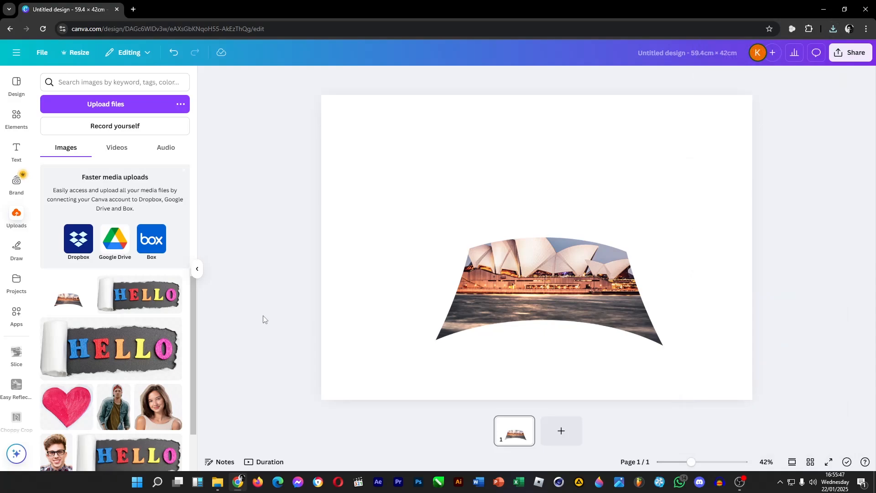
Undo the white background and the original photo's deletion, and delete the warped cutout.
key(ctrl+z)
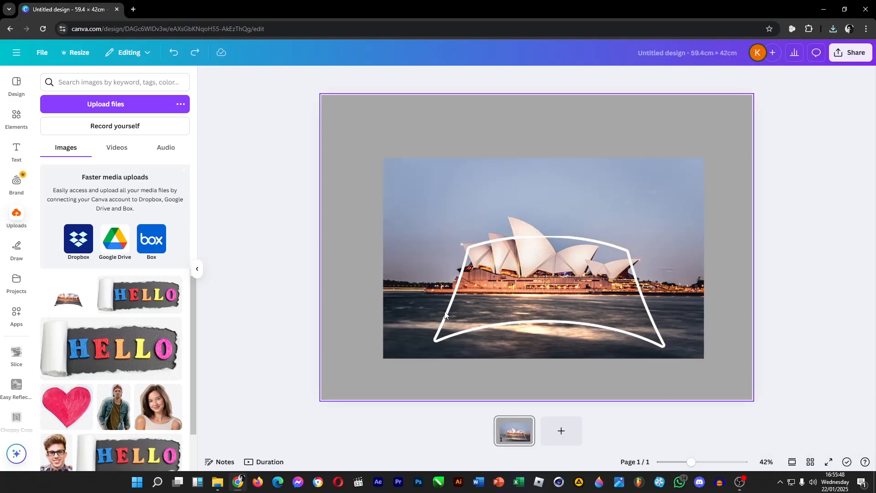
click(476, 302)
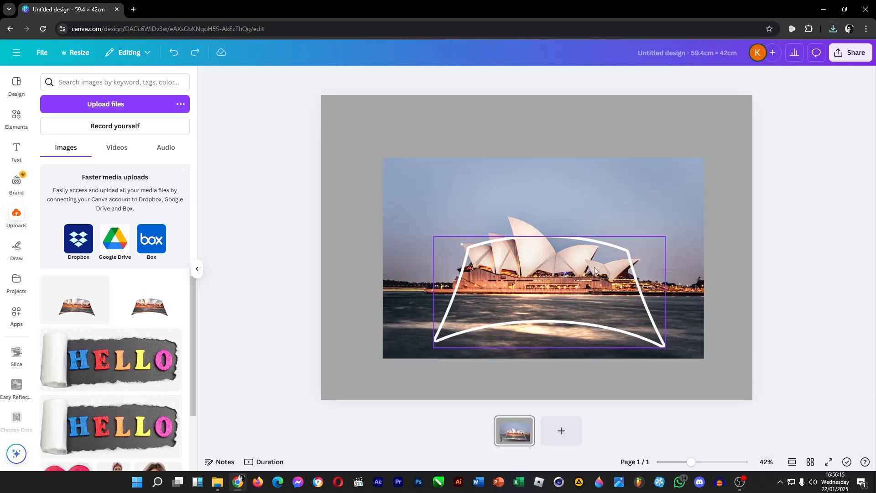
click(629, 287)
key(Delete)
Place the newly uploaded white-outlined warped image over the original photo and resize it to match the page edges.
drag(88, 302, 352, 240)
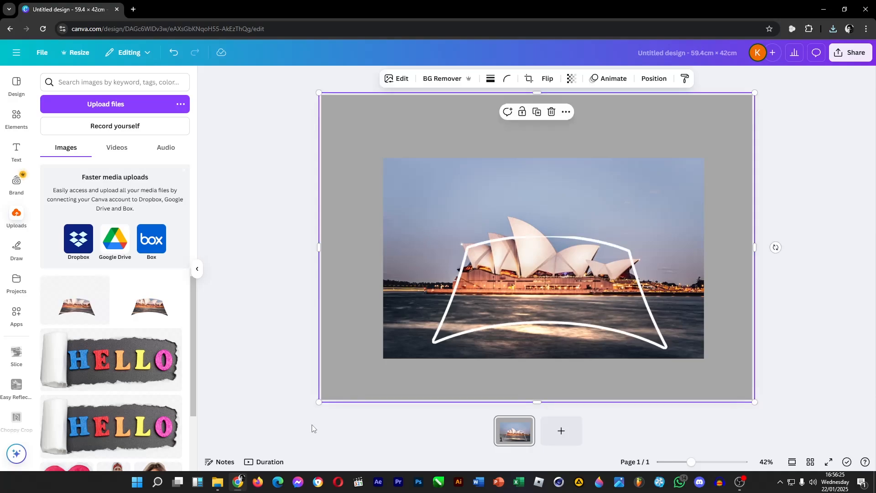
drag(319, 402, 322, 400)
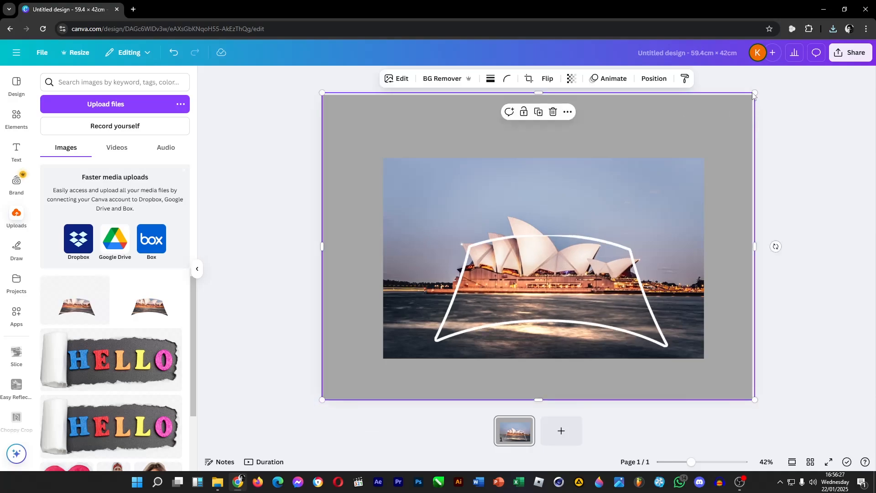
drag(754, 92, 753, 94)
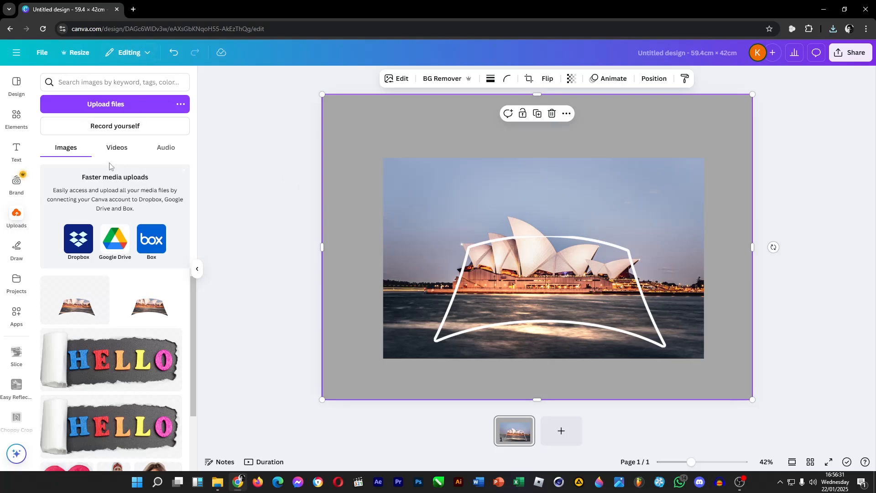
Apply a Curved shadow to the white-outlined warped image with blur amount 27, distance 66 and curve 46.
click(398, 78)
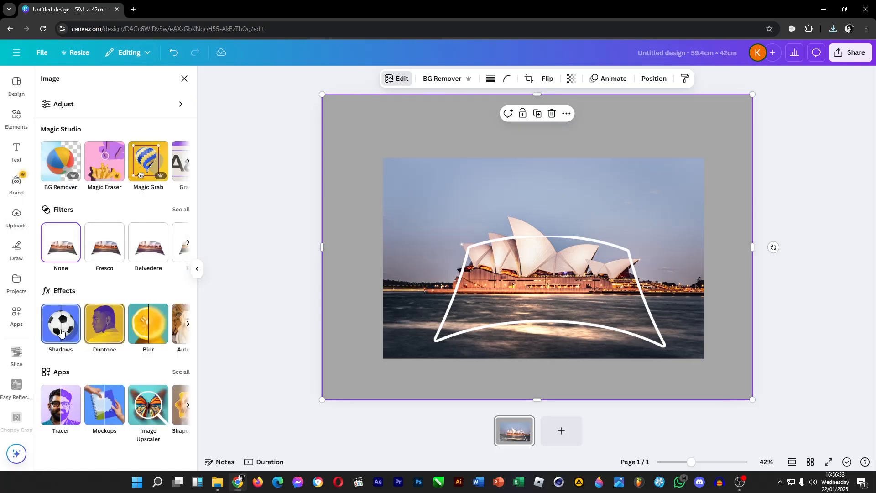
click(60, 331)
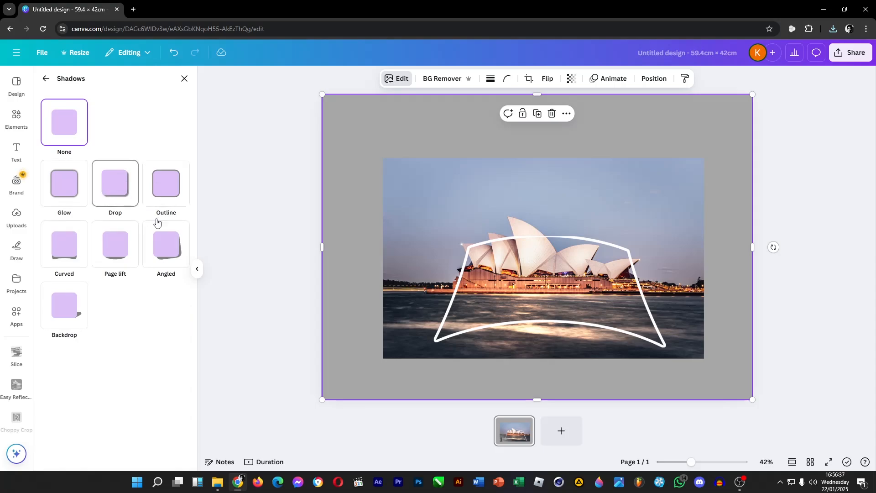
click(54, 265)
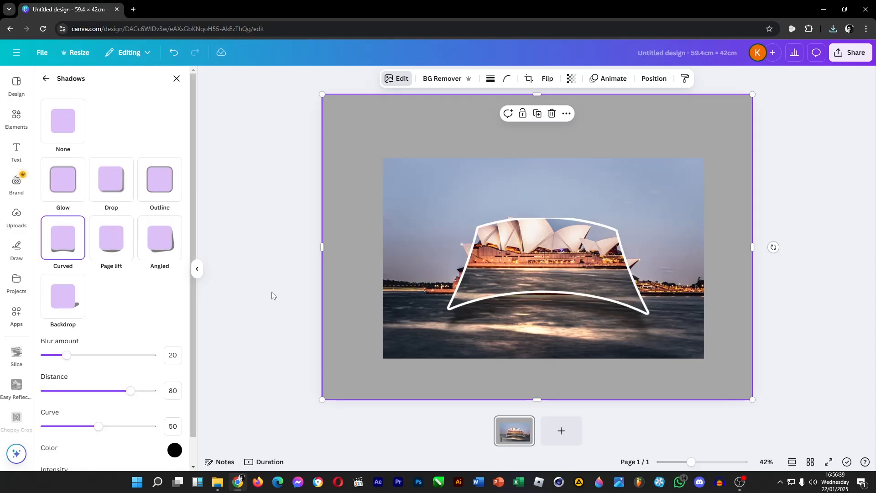
mouse_move(67, 355)
mouse_down()
mouse_move(94, 356)
mouse_move(56, 356)
mouse_move(75, 363)
mouse_up()
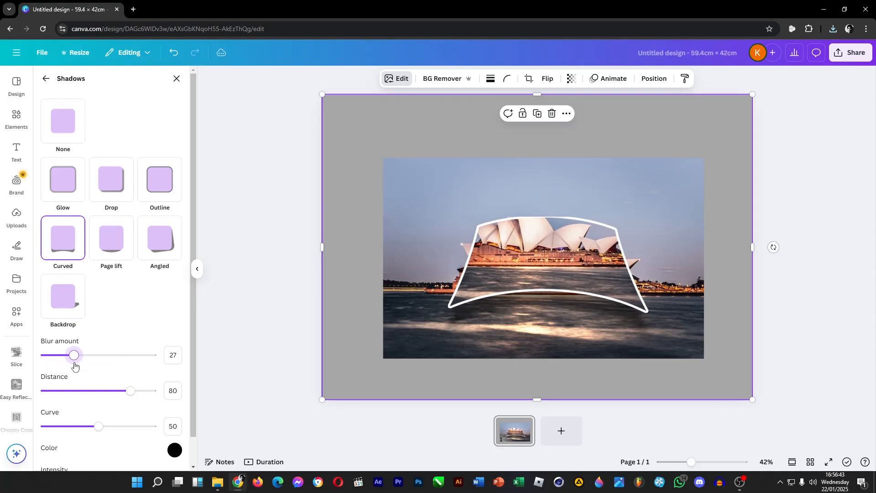
mouse_move(131, 390)
mouse_down()
mouse_move(92, 393)
mouse_move(118, 398)
mouse_up()
drag(99, 432, 95, 433)
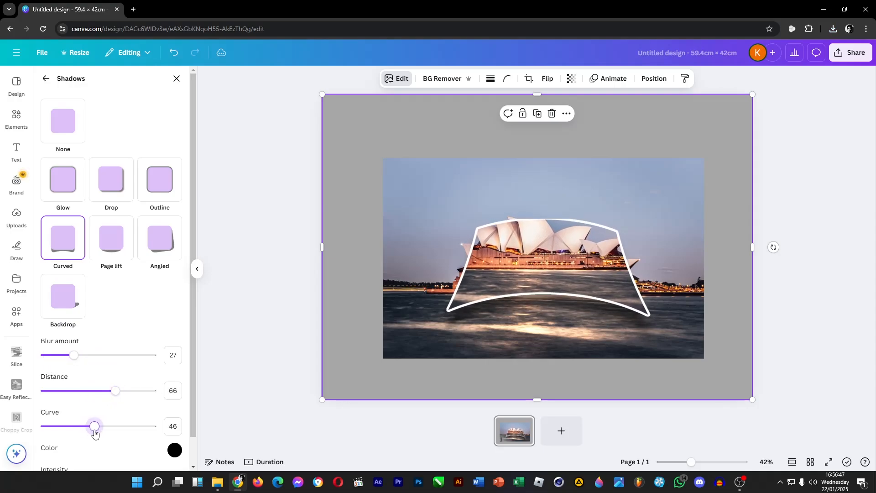
Enlarge the shadowed warped image beyond the page edges and reposition it over the opera house in the original photo.
drag(586, 264, 546, 276)
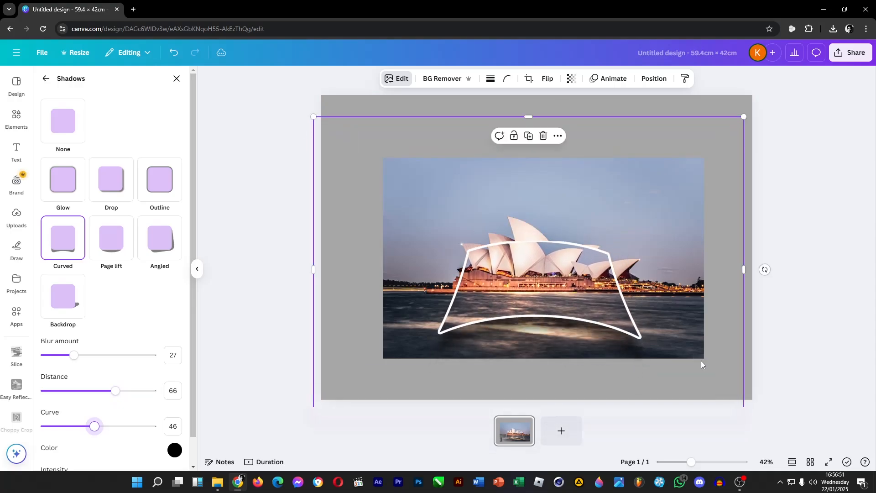
drag(744, 116, 803, 75)
drag(627, 223, 614, 240)
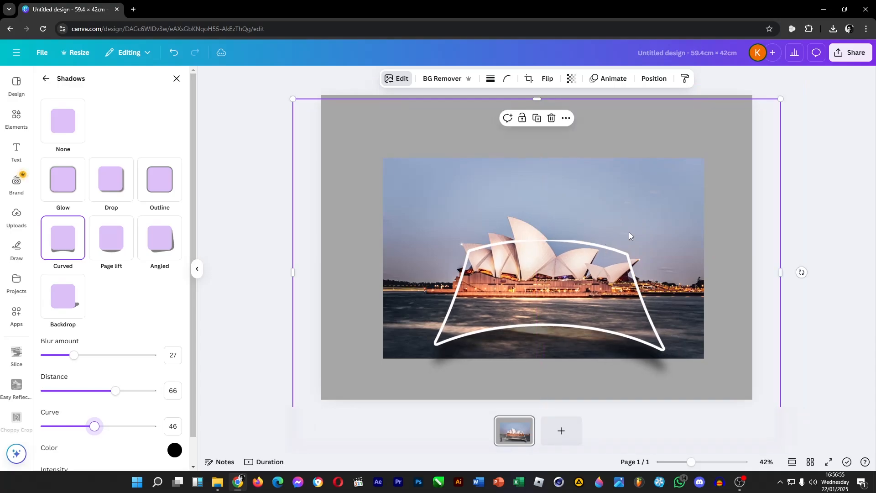
drag(777, 95, 869, 32)
drag(664, 204, 615, 232)
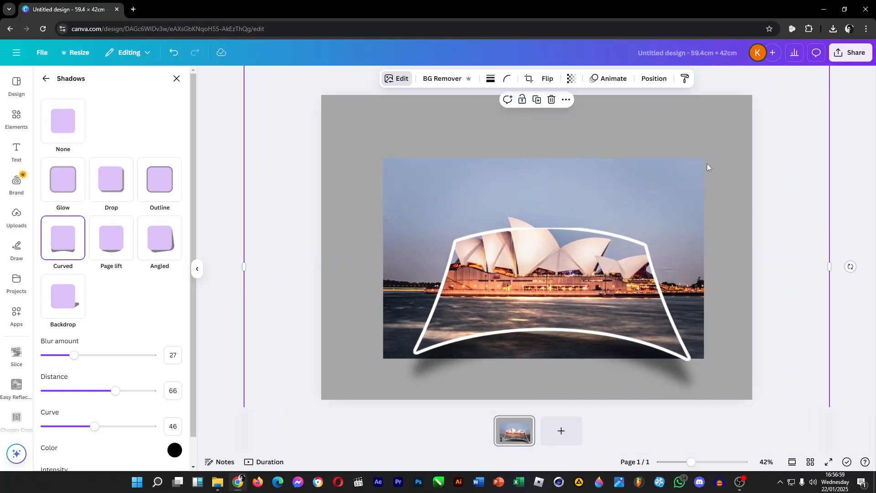
Bring the original opera house photo in front of the warped image and remove its background.
drag(663, 150, 435, 205)
click(695, 193)
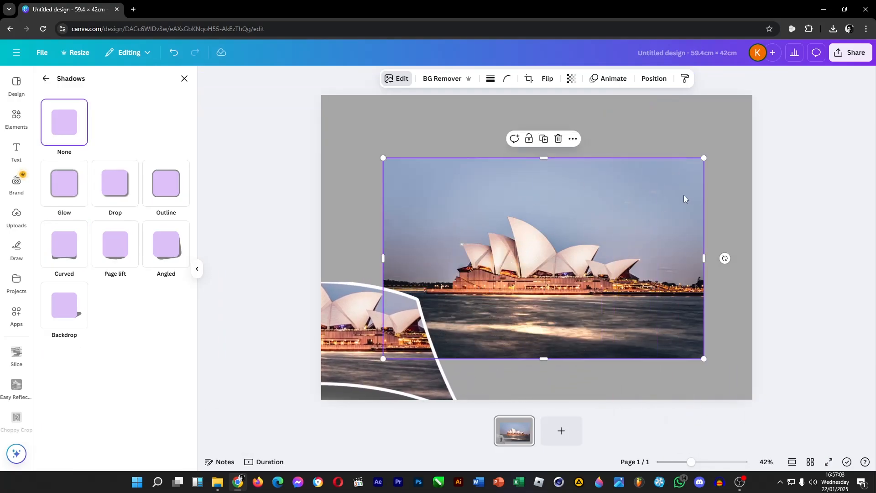
right_click(683, 196)
mouse_move(727, 275)
click(654, 276)
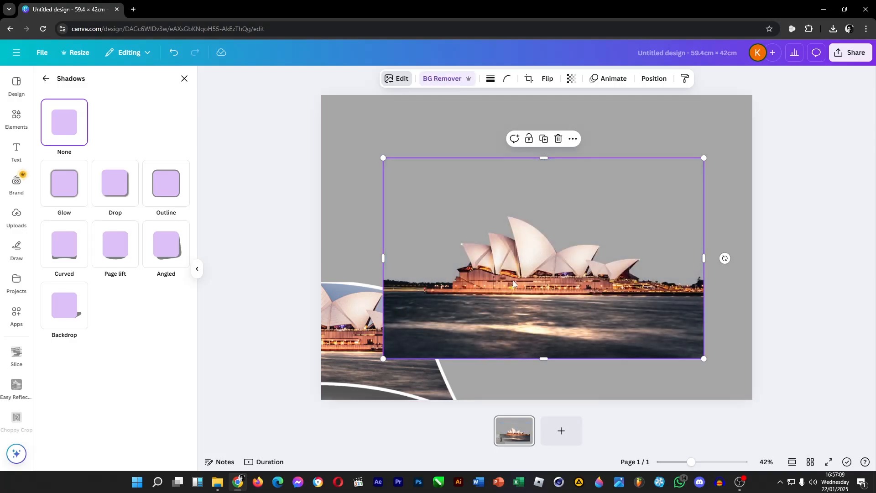
Move the warped image back to the page centre, and scale and align the background-free photo over its opera house.
drag(360, 332, 571, 271)
click(637, 324)
drag(637, 324, 607, 313)
drag(678, 148, 716, 123)
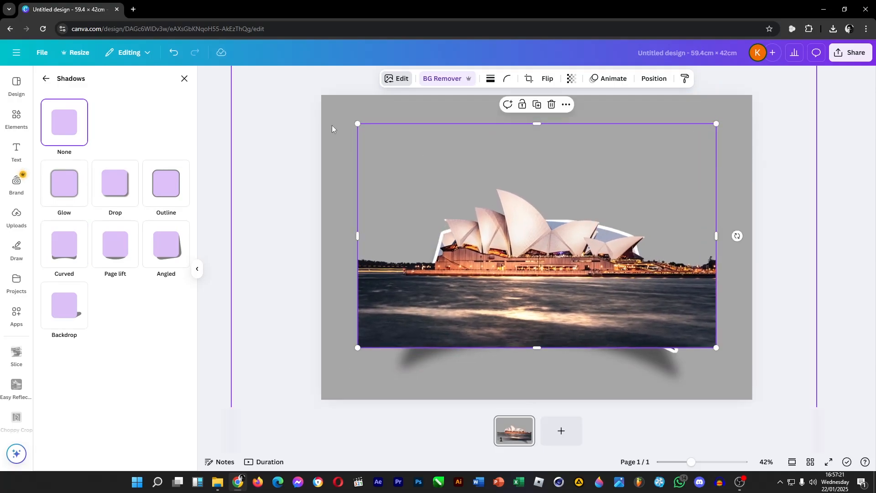
drag(358, 124, 337, 111)
mouse_move(493, 239)
mouse_down()
mouse_move(498, 277)
mouse_move(492, 247)
mouse_up()
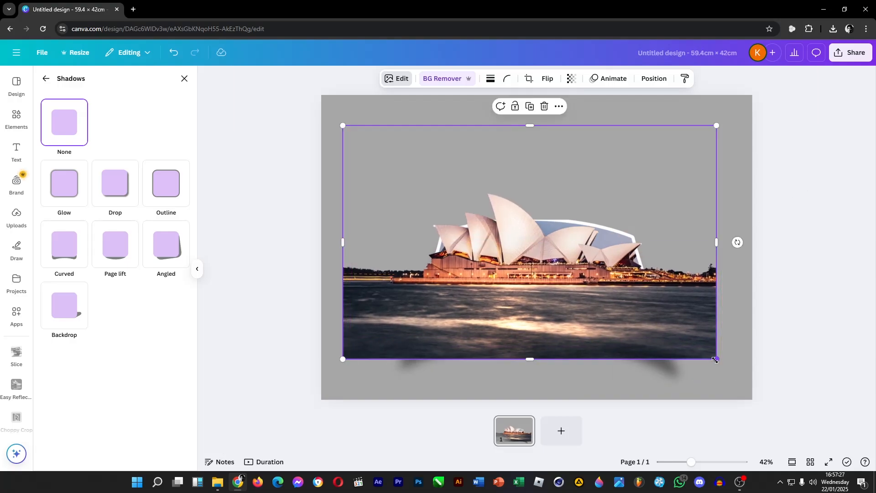
drag(716, 361, 718, 365)
drag(343, 362, 341, 364)
mouse_move(479, 278)
mouse_down()
mouse_move(479, 294)
mouse_move(478, 274)
mouse_up()
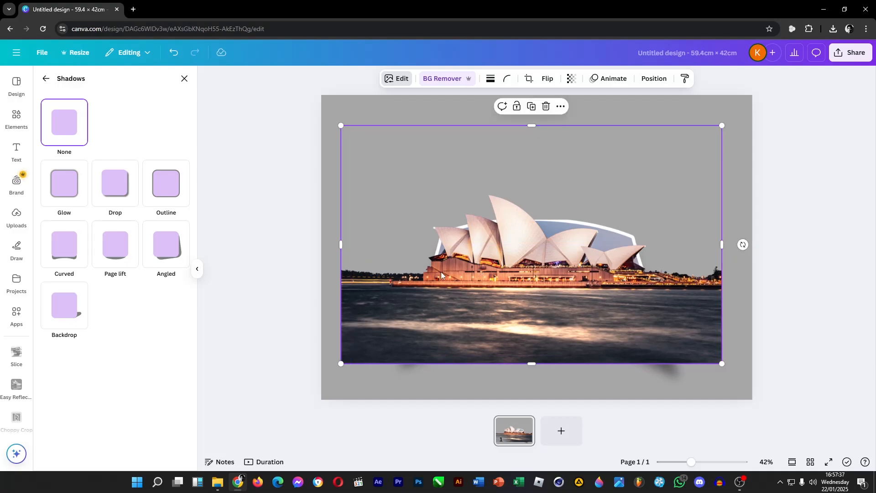
drag(341, 125, 355, 103)
Crop the background-free photo in freeform to the opera house's width, cutting the lower edge inside the warped frame's water area.
click(529, 79)
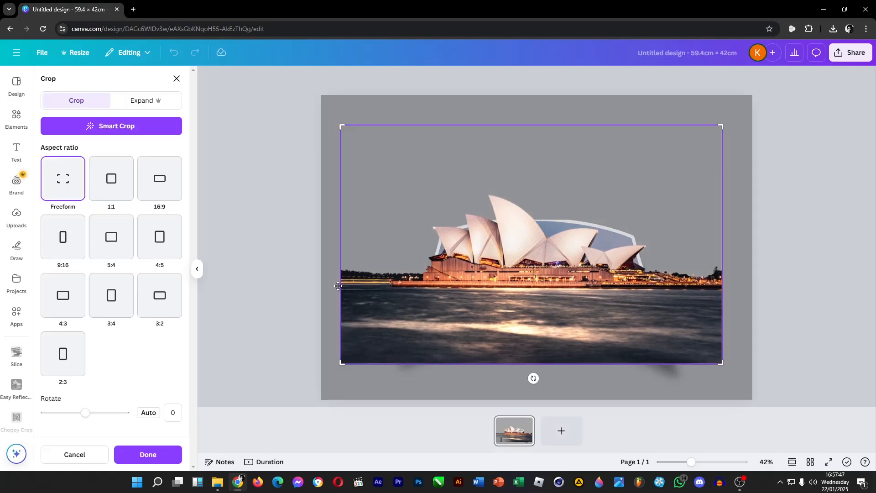
drag(341, 128, 434, 131)
drag(720, 362, 645, 316)
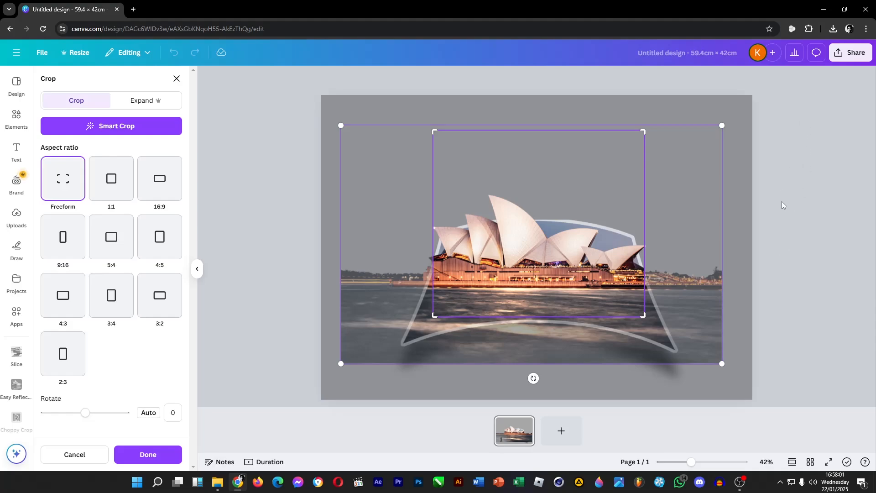
click(801, 262)
click(813, 240)
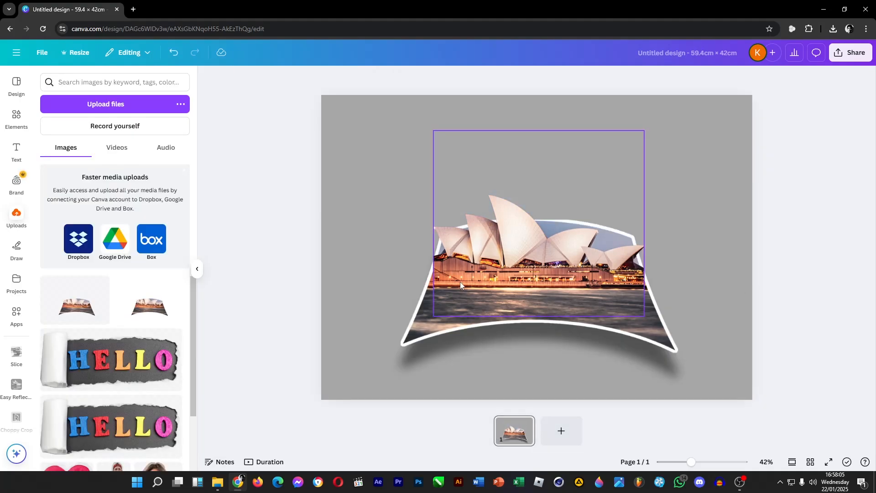
click(479, 237)
click(837, 228)
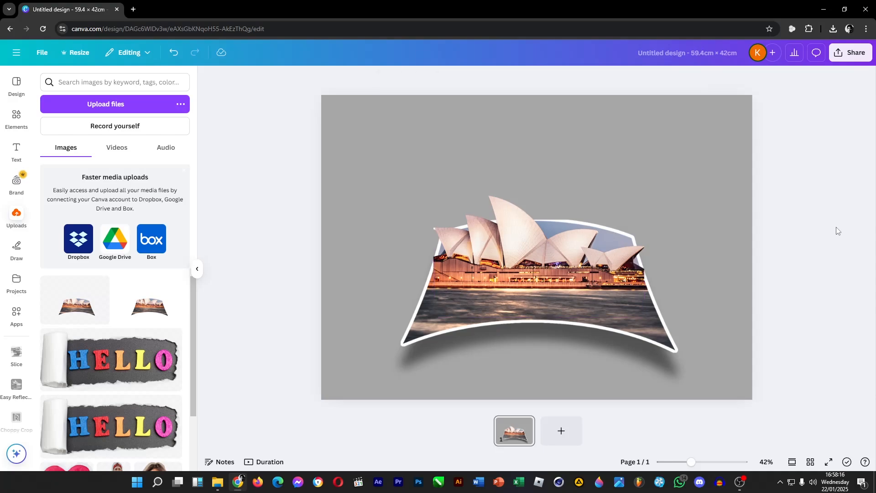